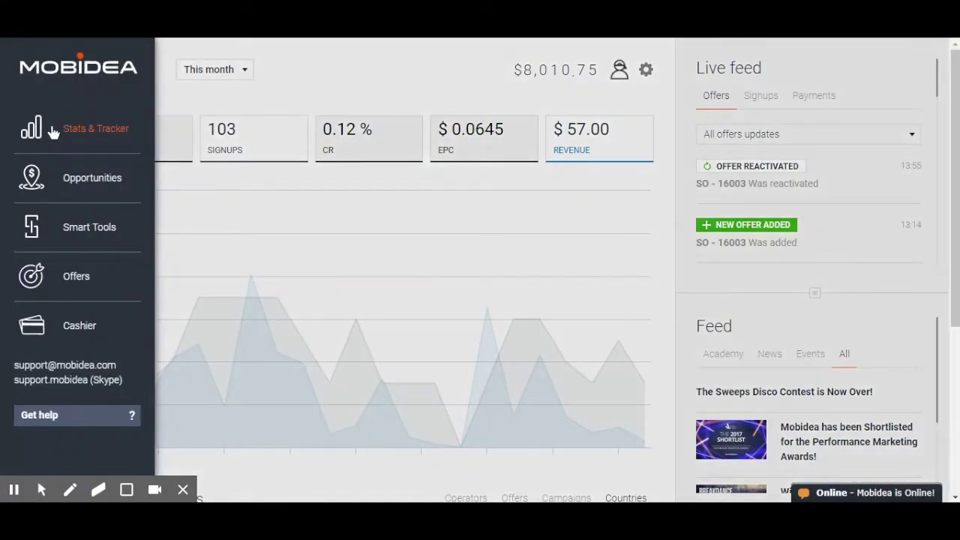
- Open the Tracker report from Stats & Tracker to list this month's campaigns
left_click(52, 129)
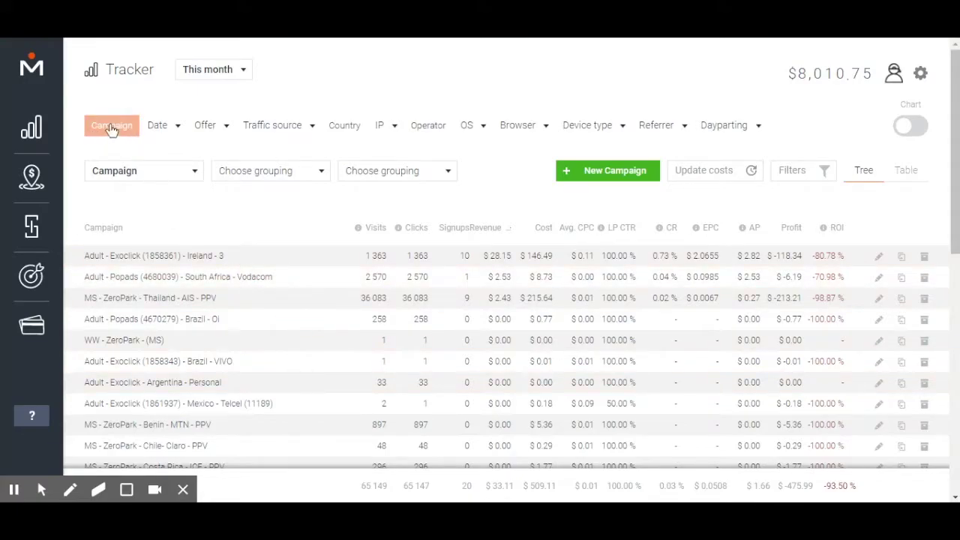
- Group the report by Campaign and start a blank New Campaign form
left_click(111, 128)
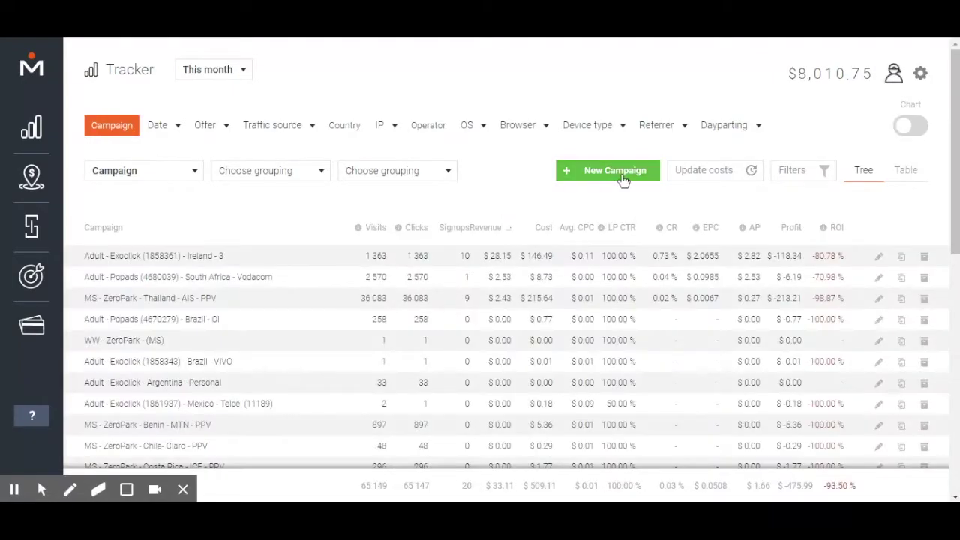
left_click(622, 180)
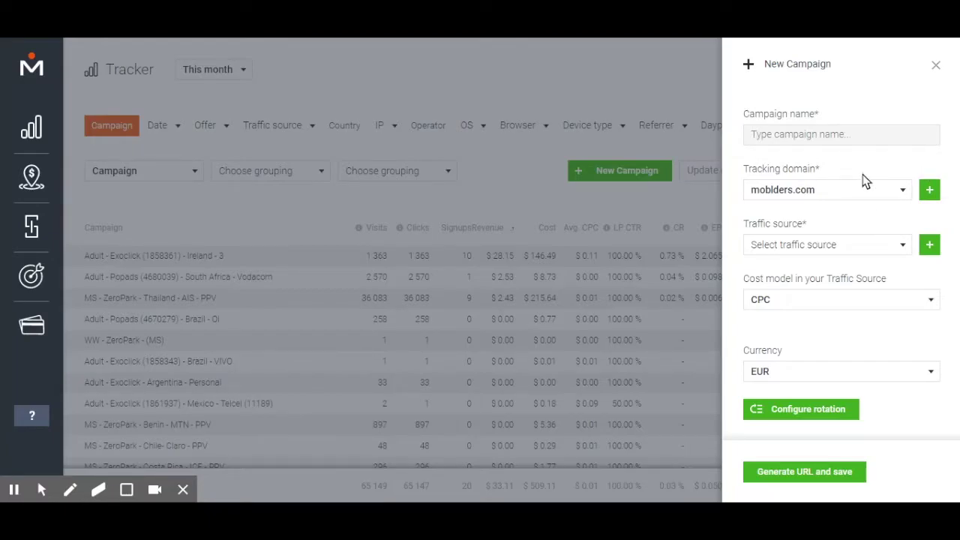
- Enter 'Mainstream' as the campaign name and reselect mobiders.com as the tracking domain
left_click(853, 135)
type("M")
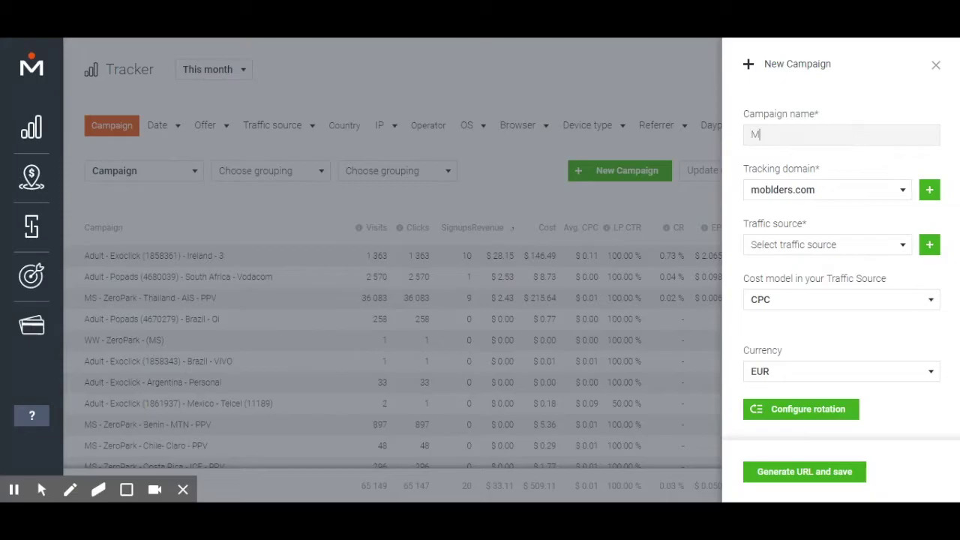
type("ainstre")
type("am")
left_click(855, 193)
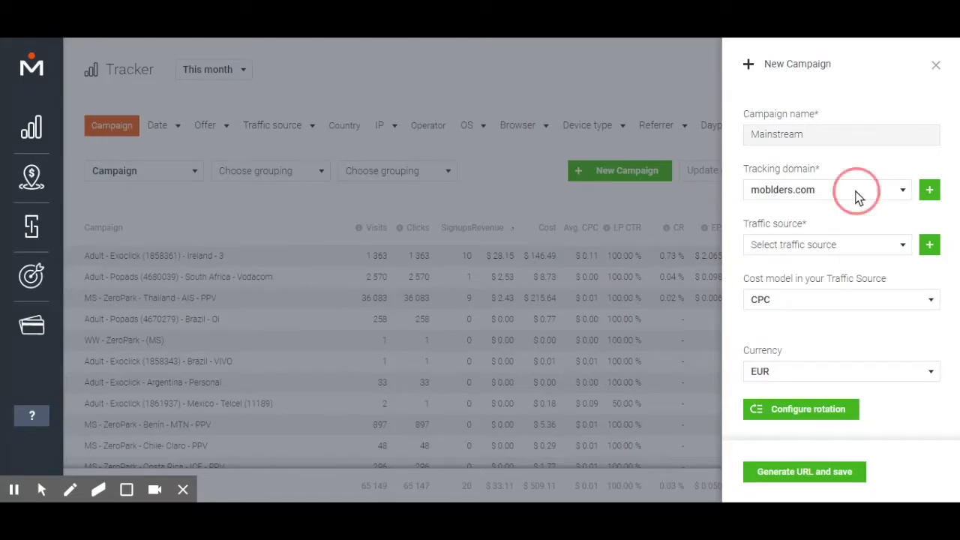
left_click(844, 211)
left_click(822, 192)
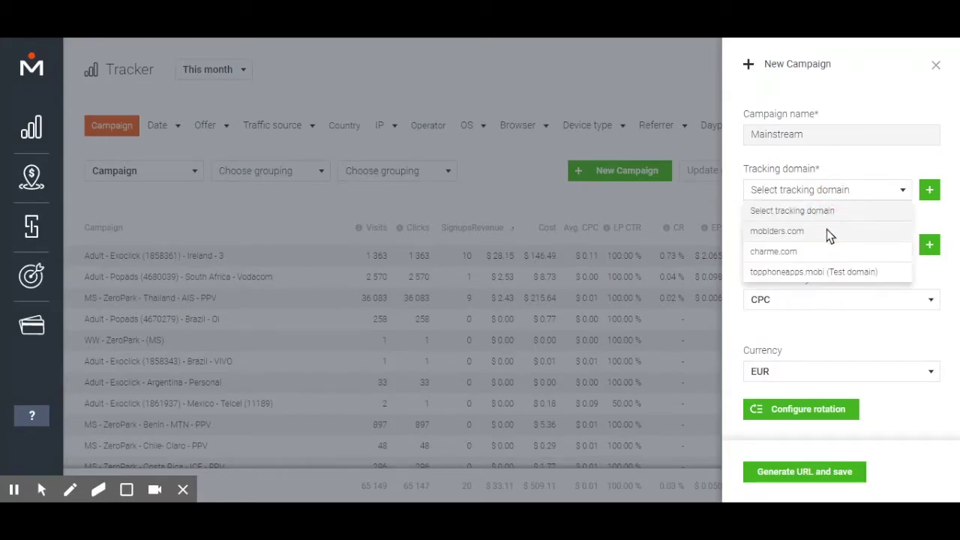
left_click(829, 231)
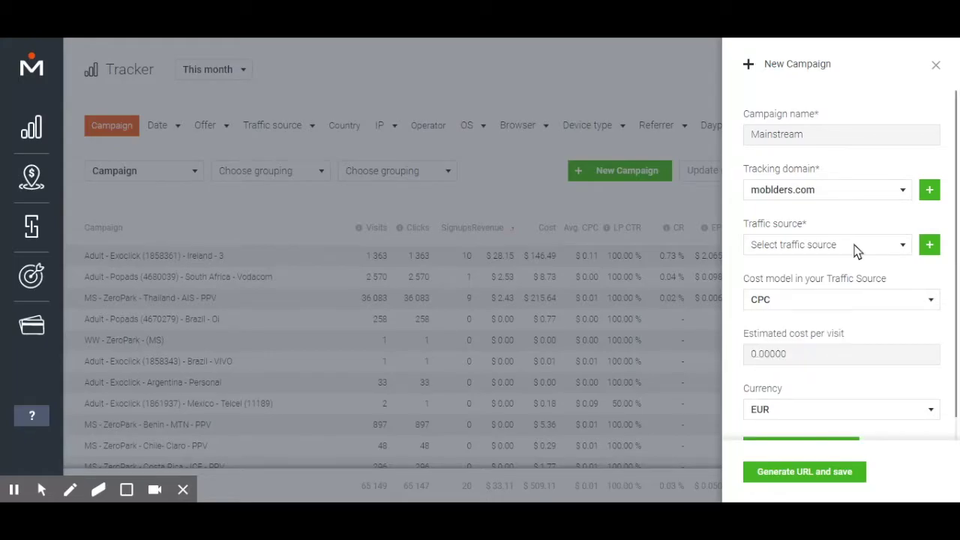
- Choose Exoclick as the traffic source, renaming the campaign to Mainstream - Exoclick
left_click(857, 251)
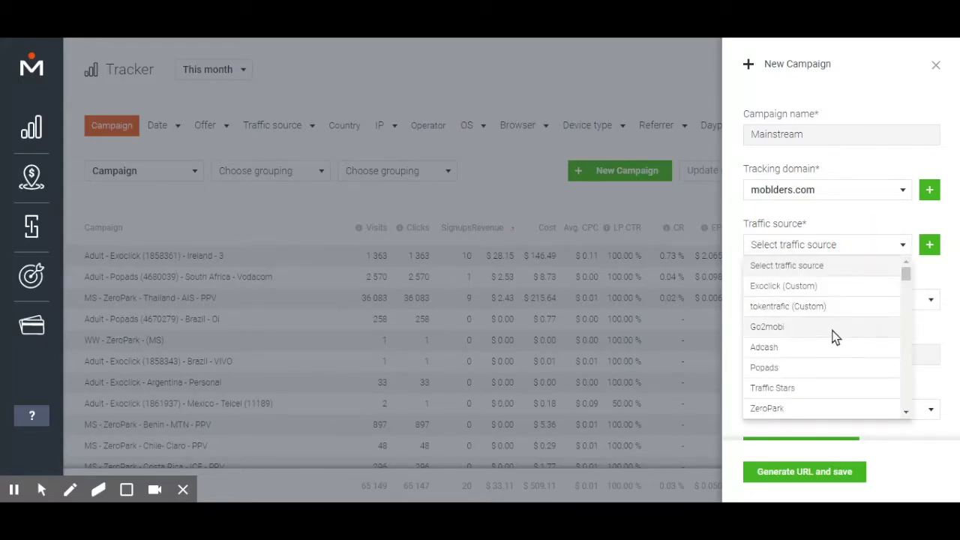
scroll(831, 349, "down", 2)
left_click(808, 380)
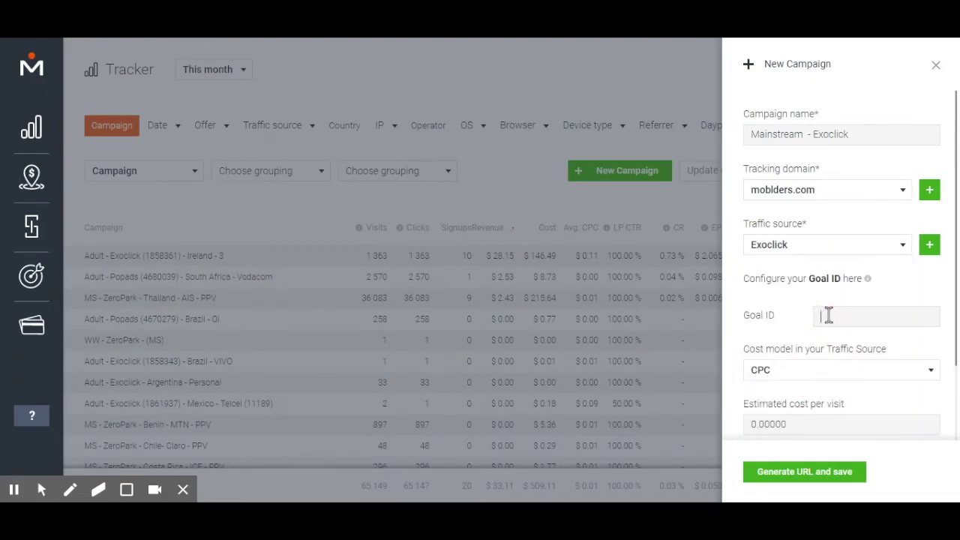
left_click(829, 315)
- Browse the full traffic source list and close it, keeping Exoclick
left_click(866, 245)
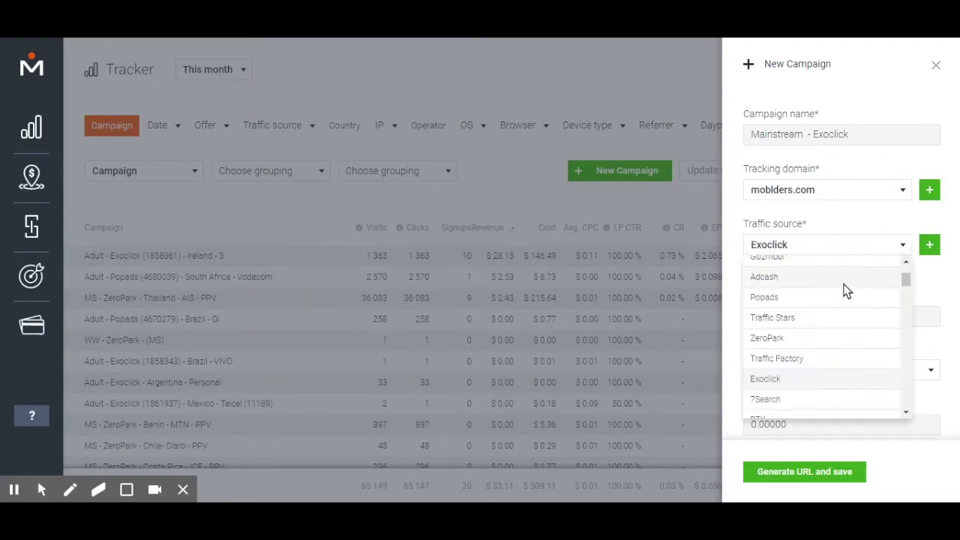
scroll(846, 300, "down", 3)
scroll(846, 315, "down", 3)
scroll(847, 330, "down", 3)
scroll(848, 343, "down", 3)
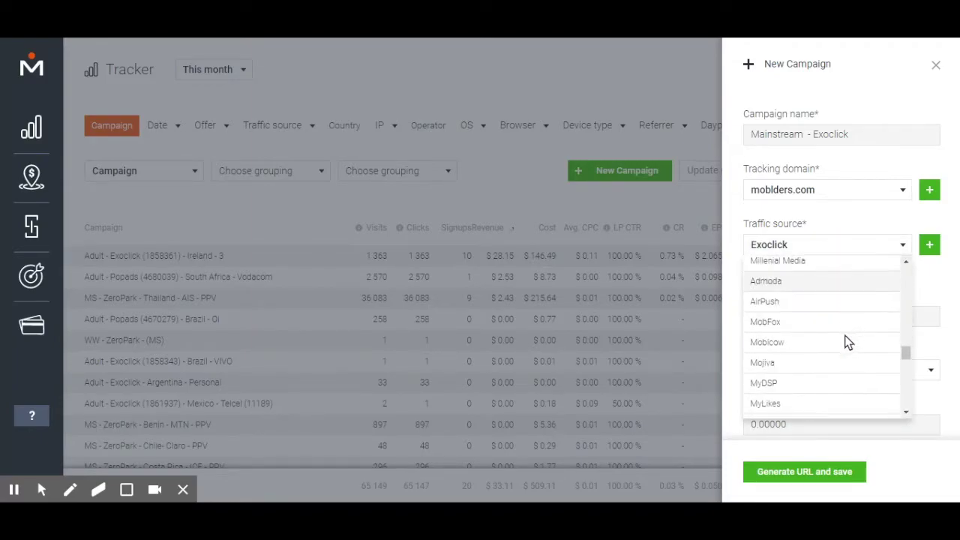
scroll(847, 345, "down", 3)
scroll(845, 364, "down", 3)
scroll(845, 376, "down", 3)
scroll(839, 383, "down", 3)
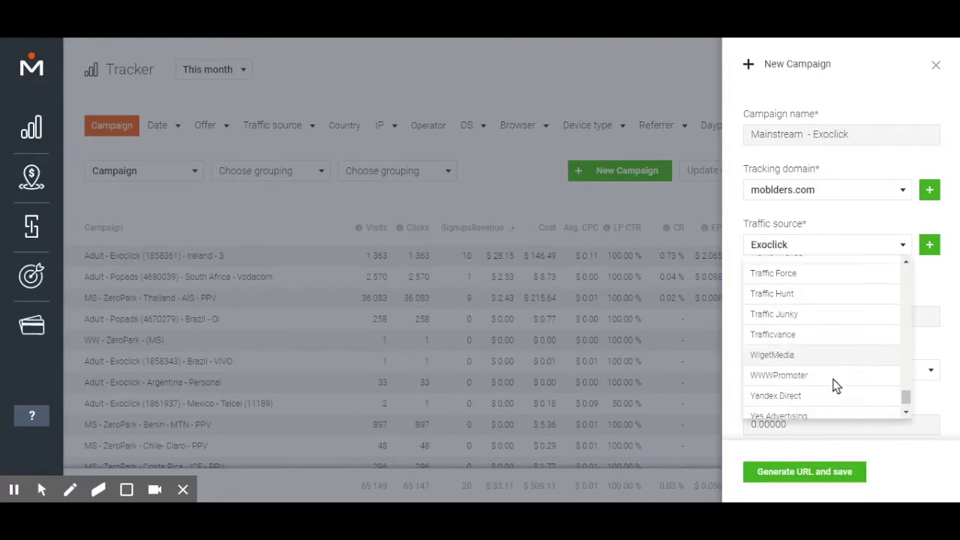
scroll(832, 386, "down", 1)
left_click(738, 323)
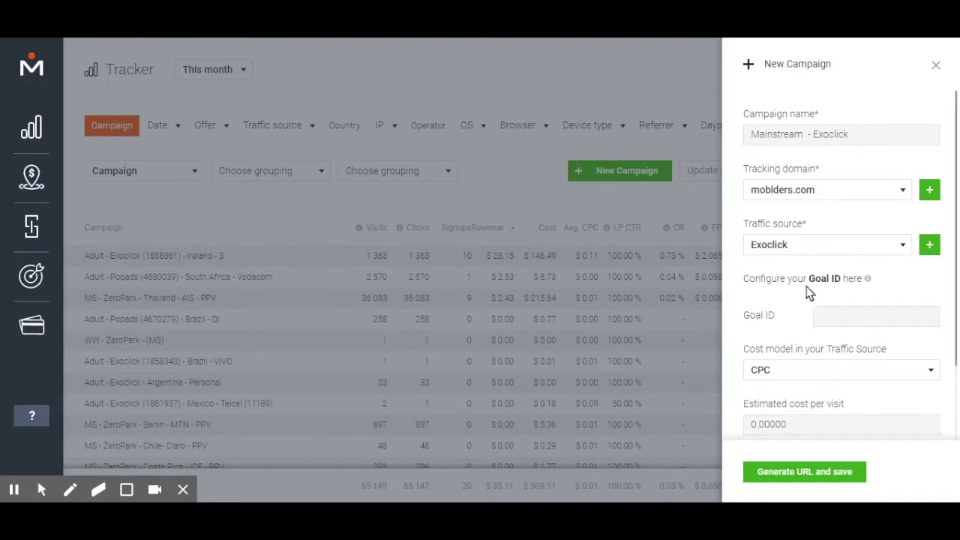
- Switch the campaign's cost model from CPC to CPM and its currency from EUR to USD
left_click(826, 369)
left_click(808, 412)
scroll(780, 386, "down", 2)
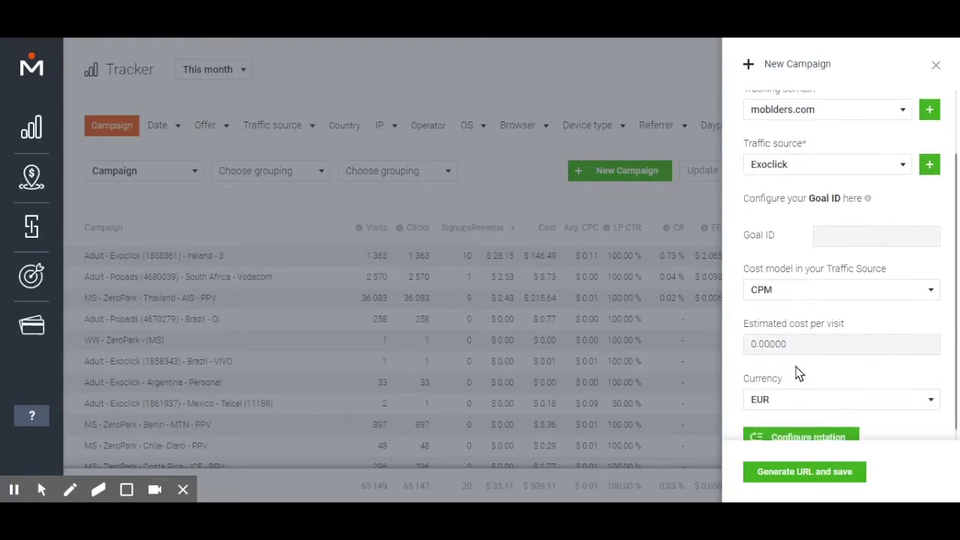
left_click(793, 337)
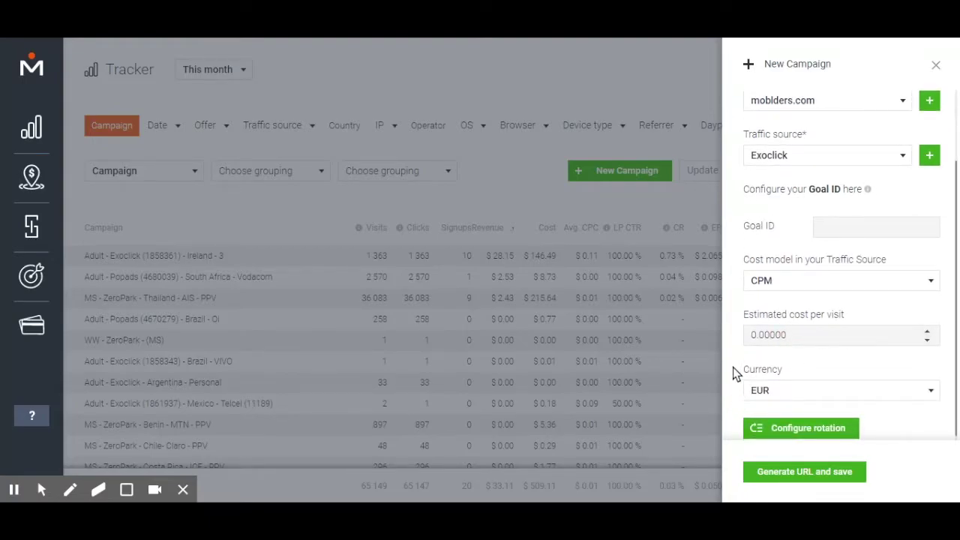
scroll(803, 360, "up", 2)
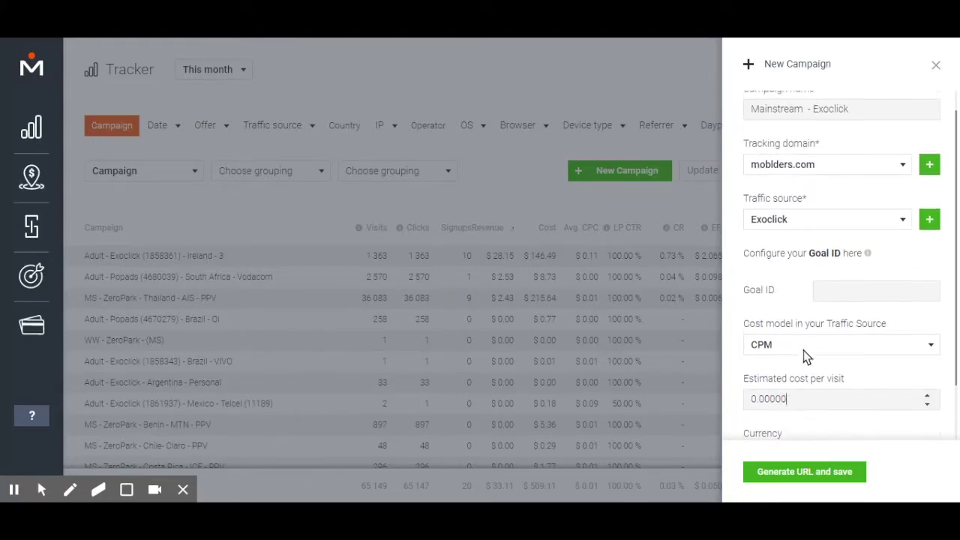
scroll(806, 375, "down", 2)
left_click(800, 390)
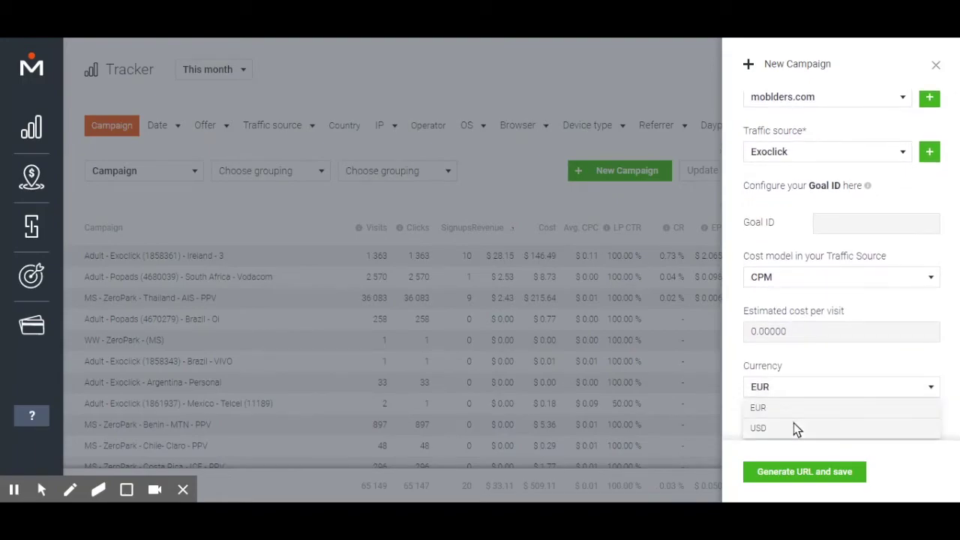
left_click(796, 428)
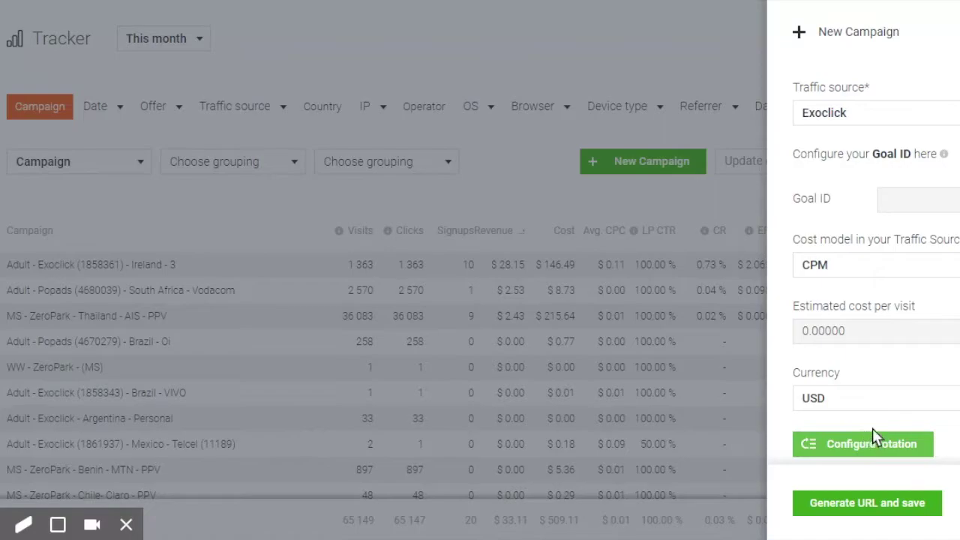
- Create a rotation template named 'Europ - MS - Mobile' with its default path
left_click(882, 437)
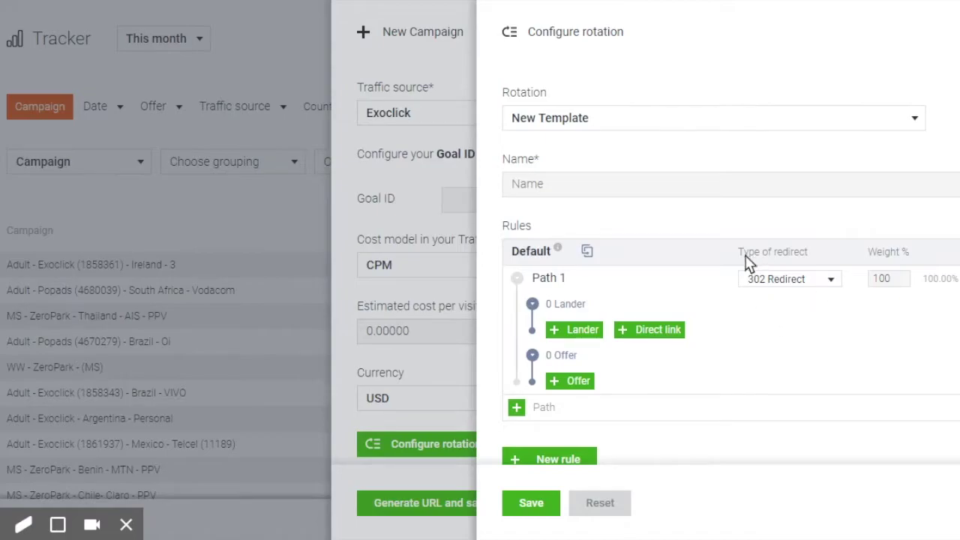
left_click(636, 177)
type("eUROP")
key("BackSpace")
key("BackSpace")
key("BackSpace")
key("BackSpace")
type("Eu")
type("rop")
type(" - MS ")
type("Mobile")
key("BackSpace")
key("BackSpace")
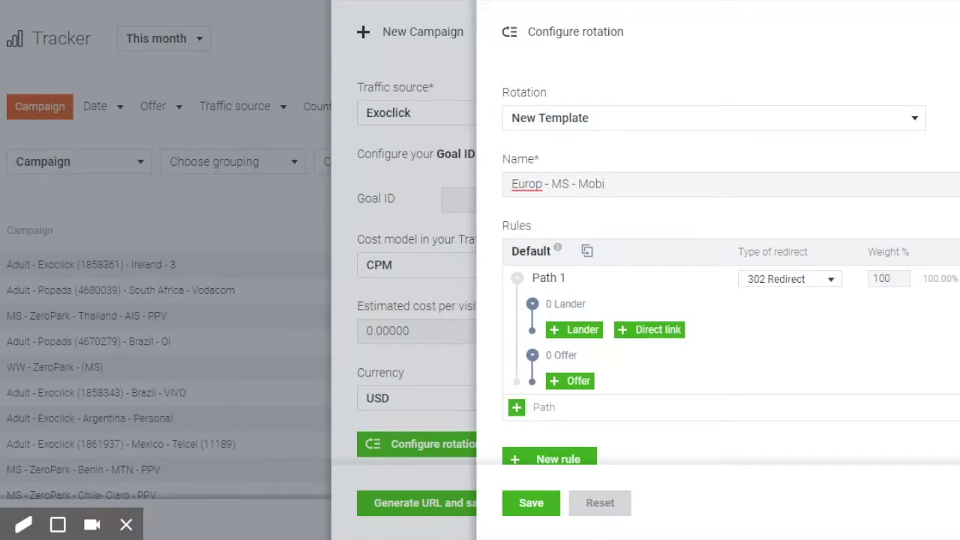
type("le")
scroll(731, 270, "down", 1)
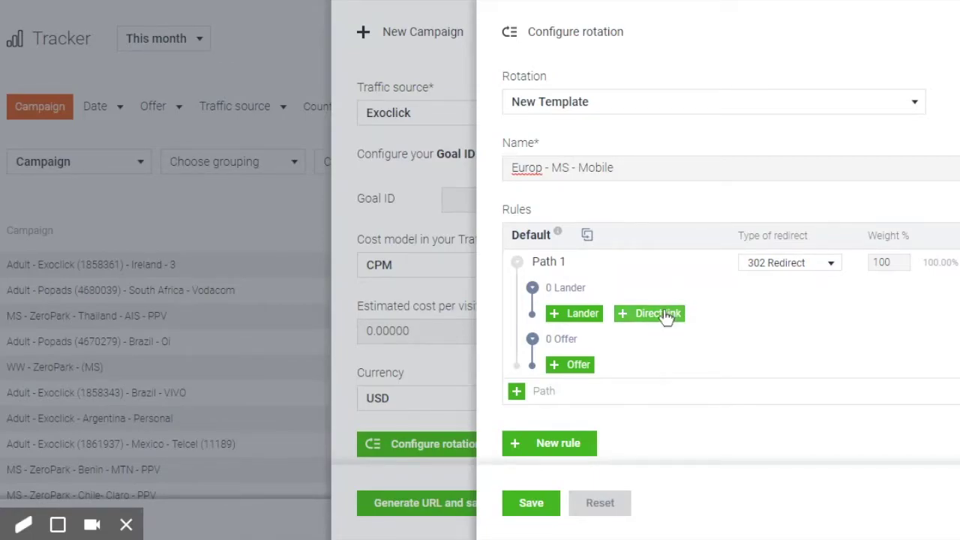
- Give the default rule's Path 1 a Direct Link lander and the Smartlink for Mainstream offer
left_click(666, 316)
scroll(681, 284, "down", 1)
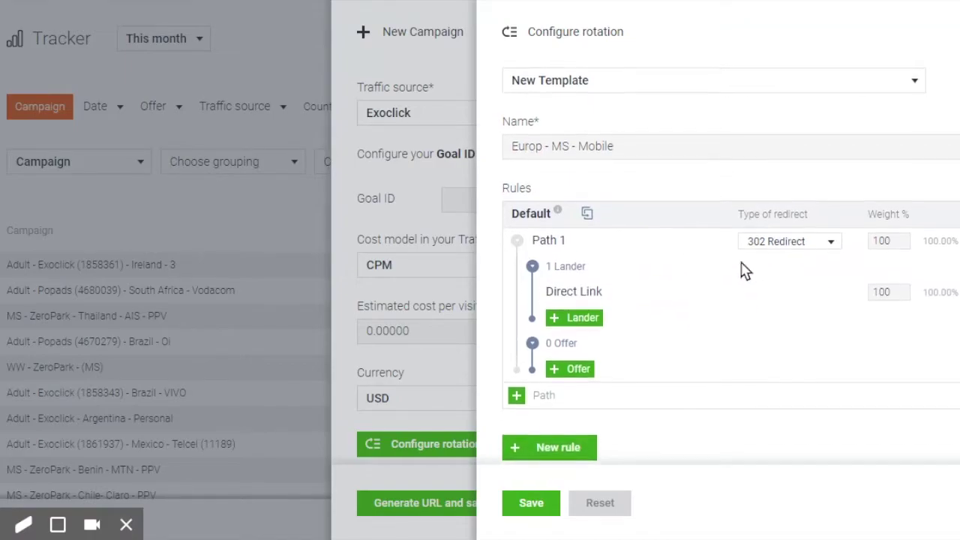
left_click(582, 364)
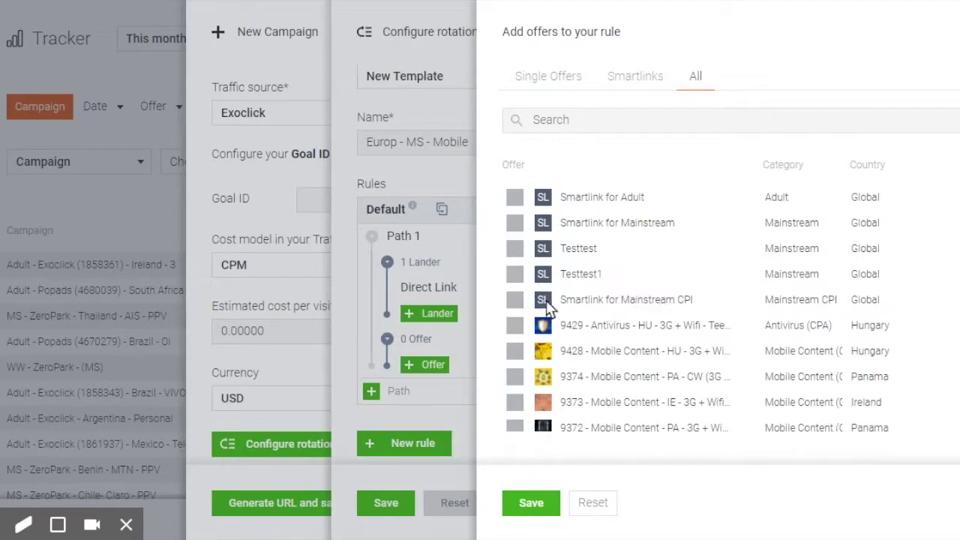
left_click(515, 222)
left_click(538, 500)
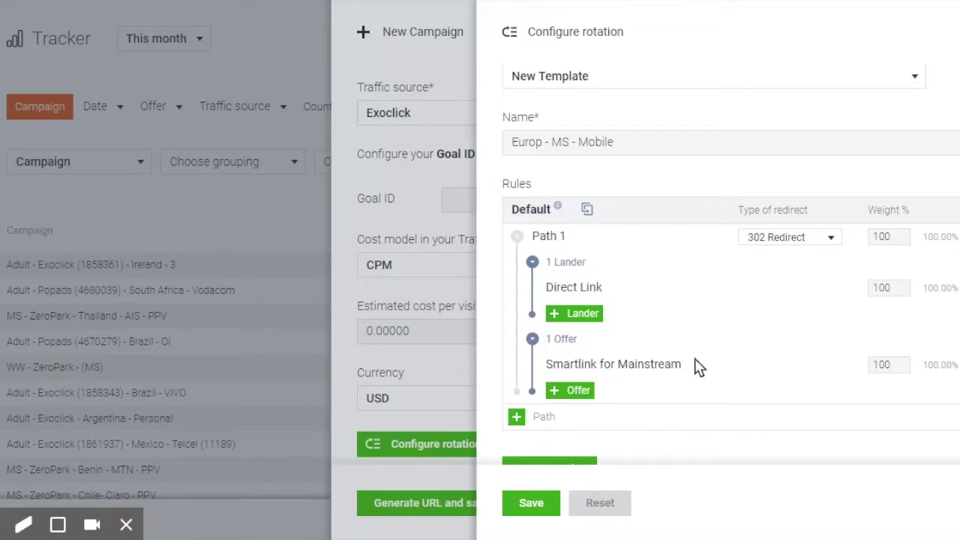
scroll(696, 288, "down", 1)
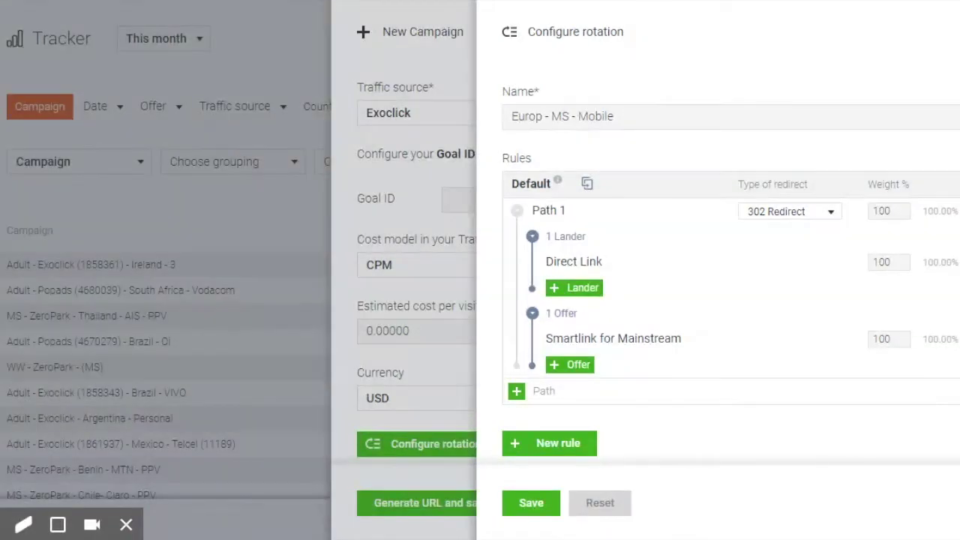
- Create Rule 1 below the default rule and show its Add conditions list
left_click(585, 440)
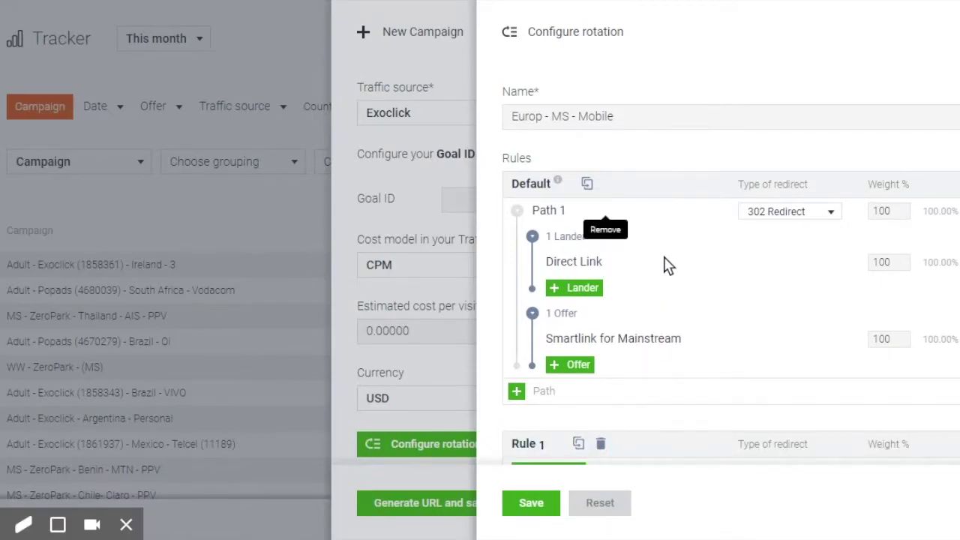
scroll(663, 296, "down", 3)
scroll(665, 307, "down", 2)
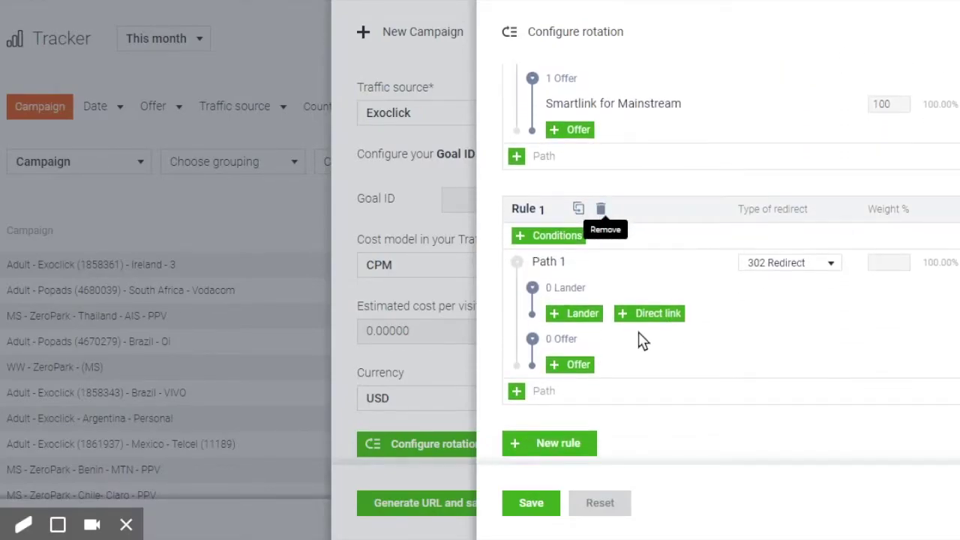
left_click(554, 237)
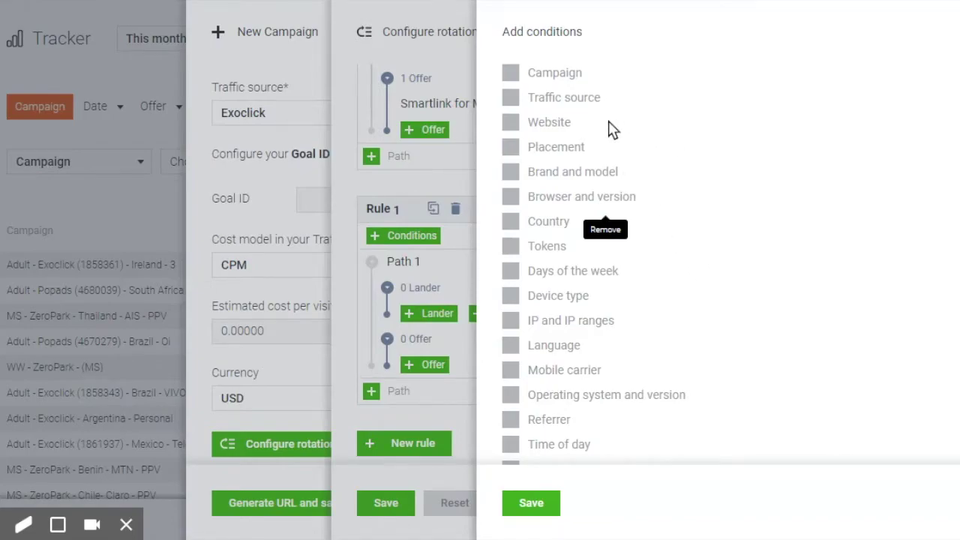
- Add a Country condition set to Spain for Rule 1
scroll(609, 150, "down", 1)
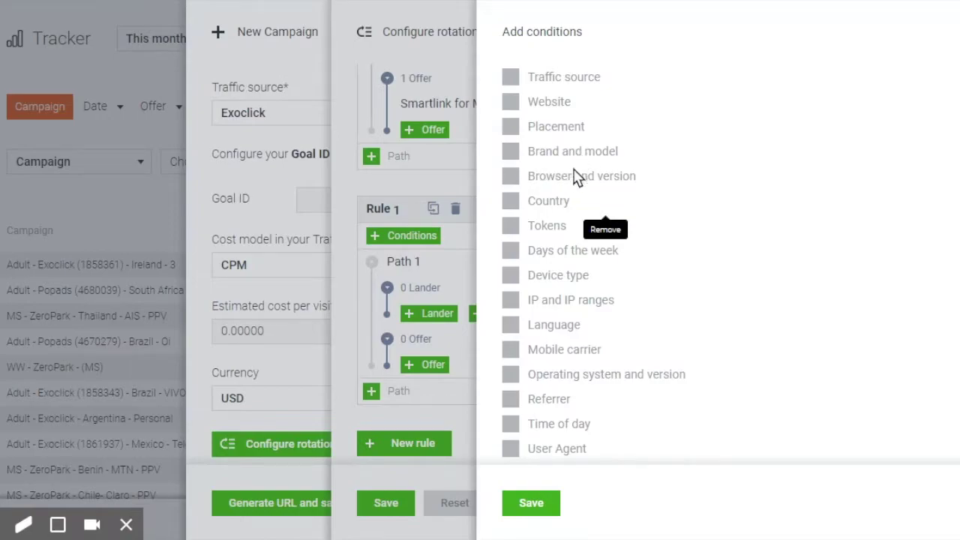
left_click(558, 200)
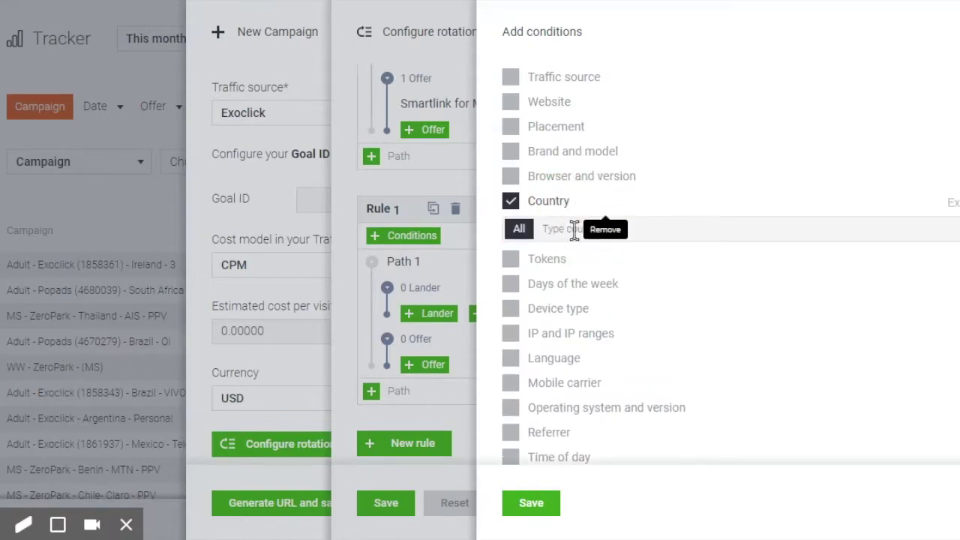
left_click(572, 229)
type("S")
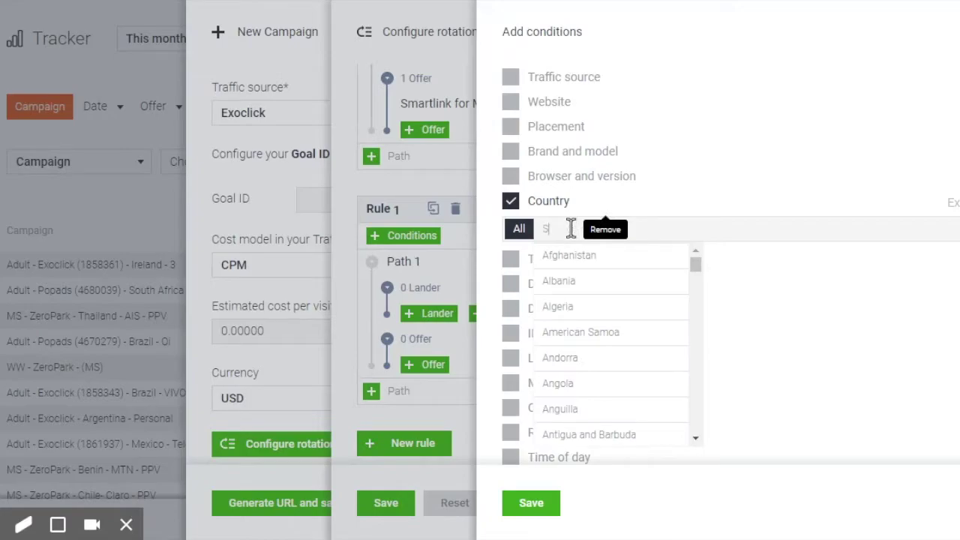
type("PAI")
left_click(581, 253)
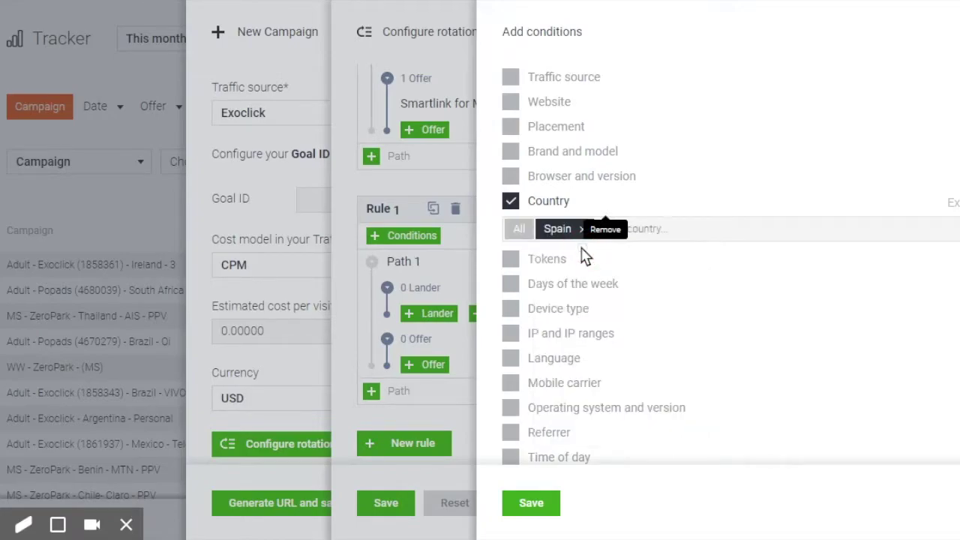
- Add an Orange (ES) mobile carrier condition, save, and give Rule 1's path a Direct Link lander
left_click(564, 383)
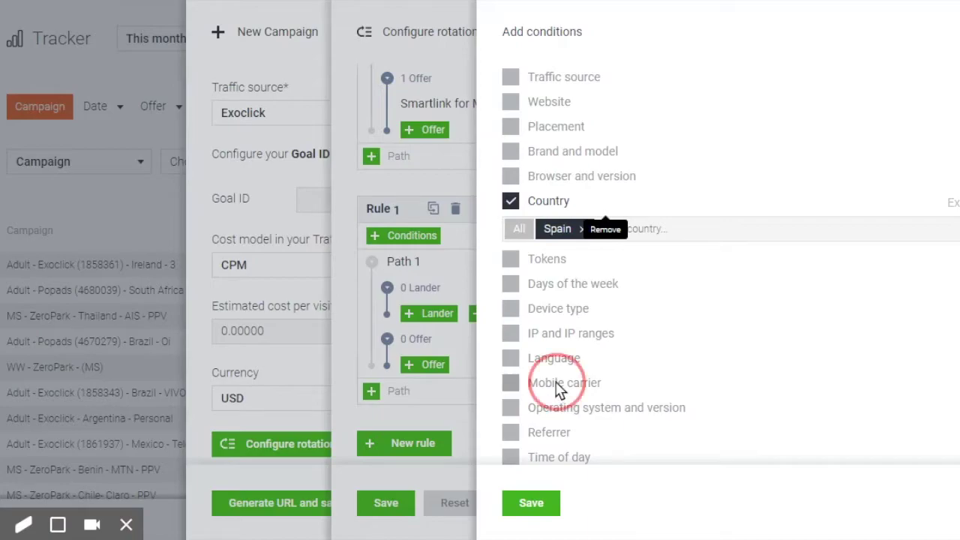
left_click(576, 409)
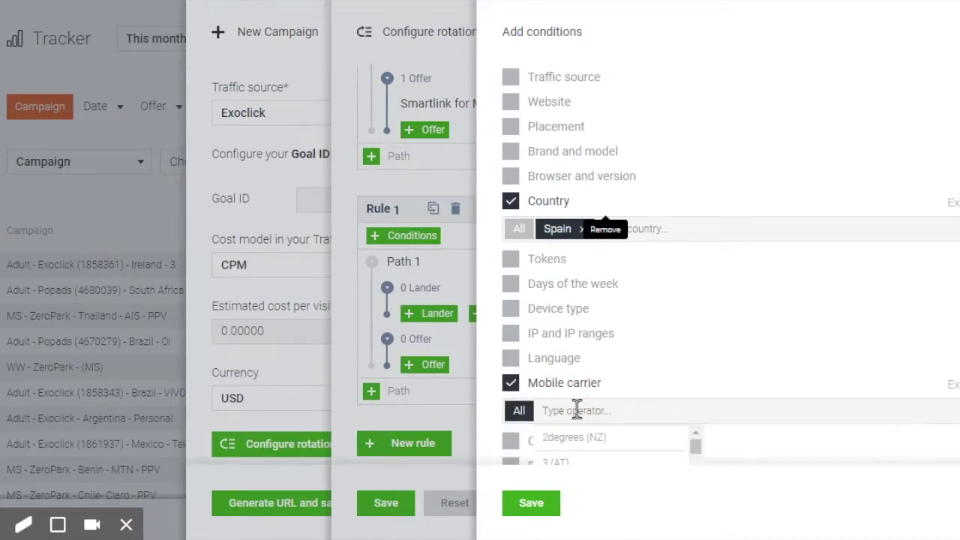
type("rang")
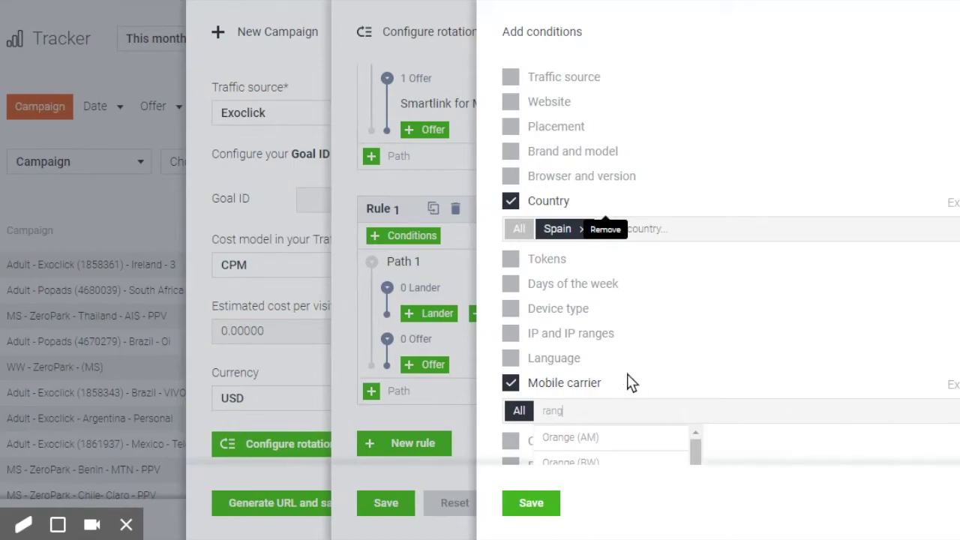
scroll(631, 381, "down", 1)
scroll(676, 409, "down", 1)
scroll(671, 413, "down", 2)
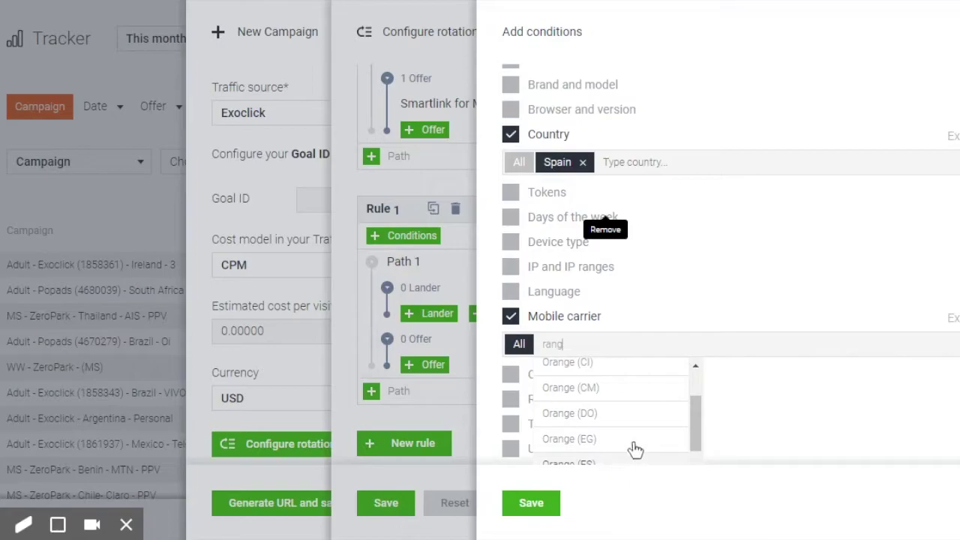
left_click(602, 459)
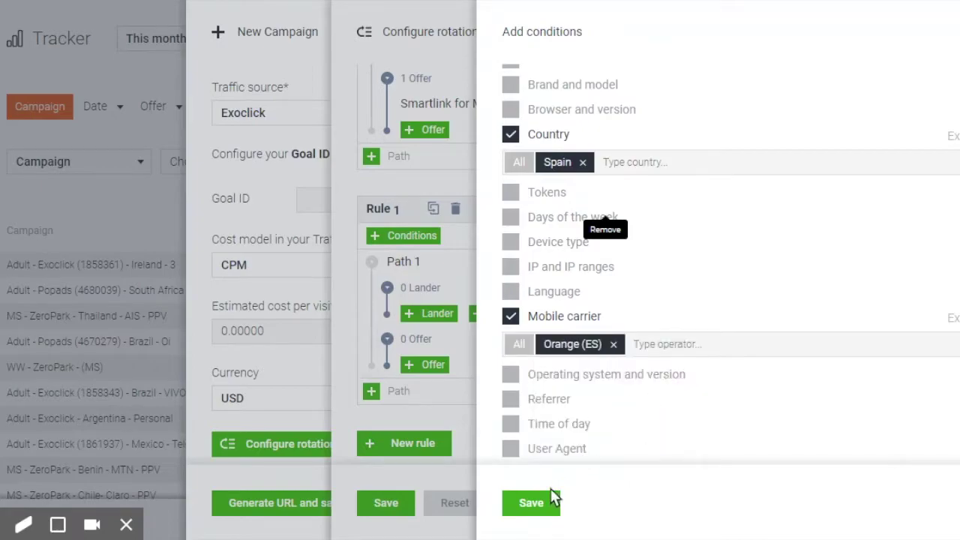
left_click(531, 504)
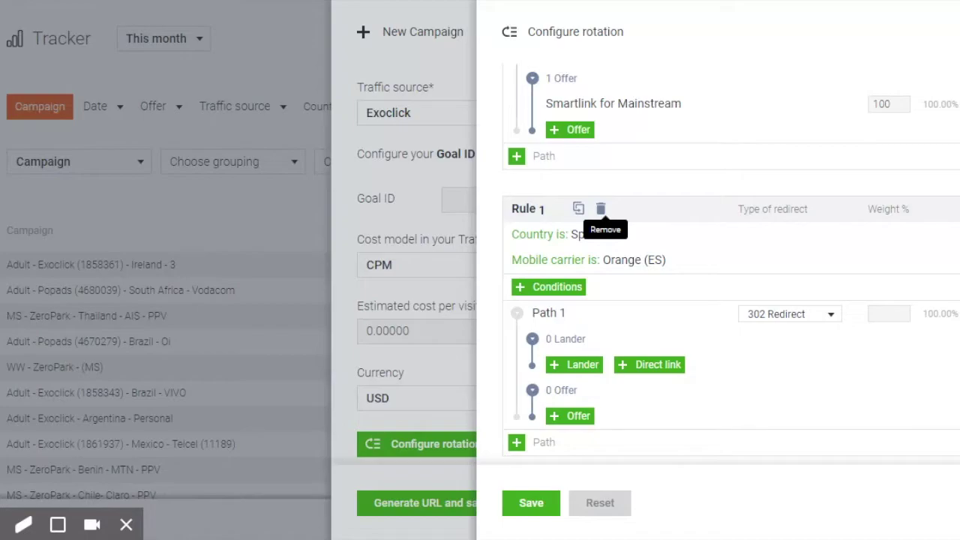
left_click(672, 366)
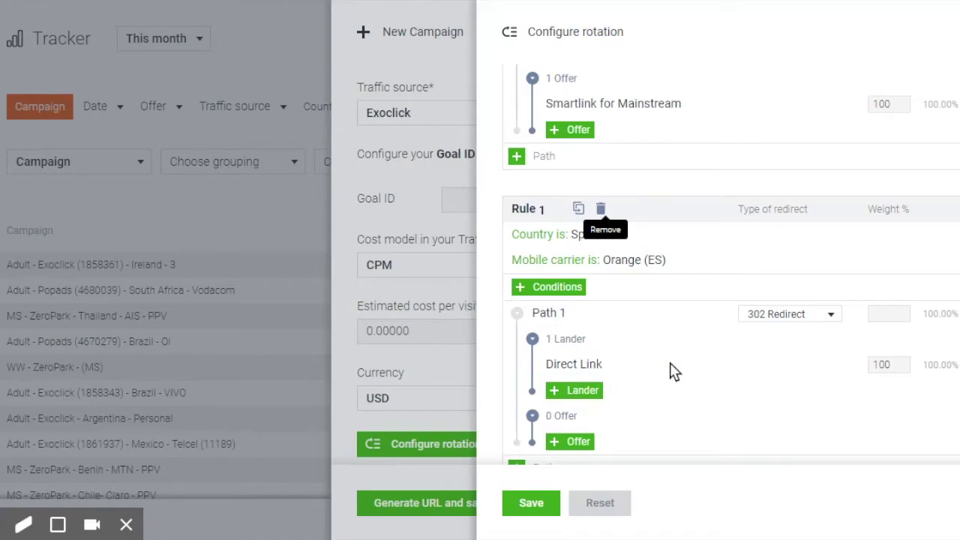
scroll(682, 352, "down", 2)
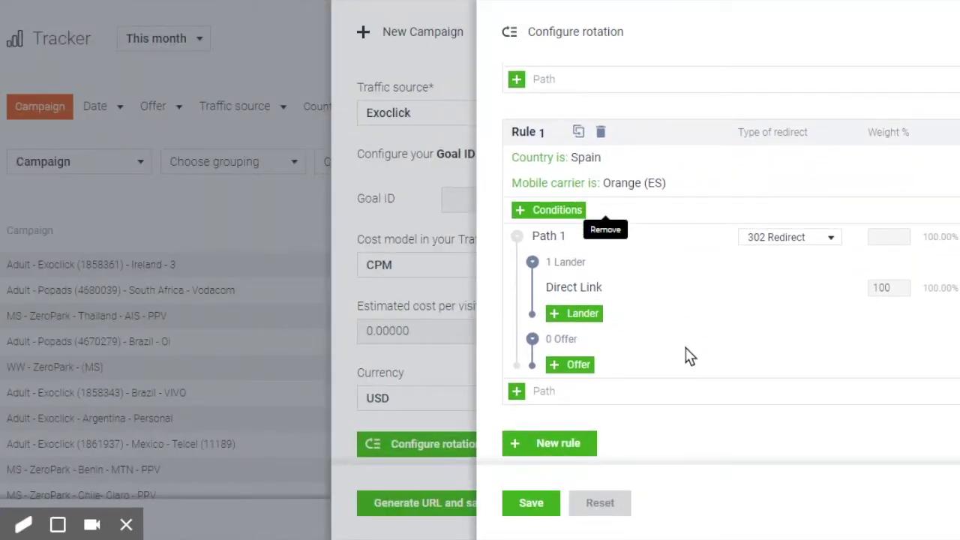
left_click(584, 317)
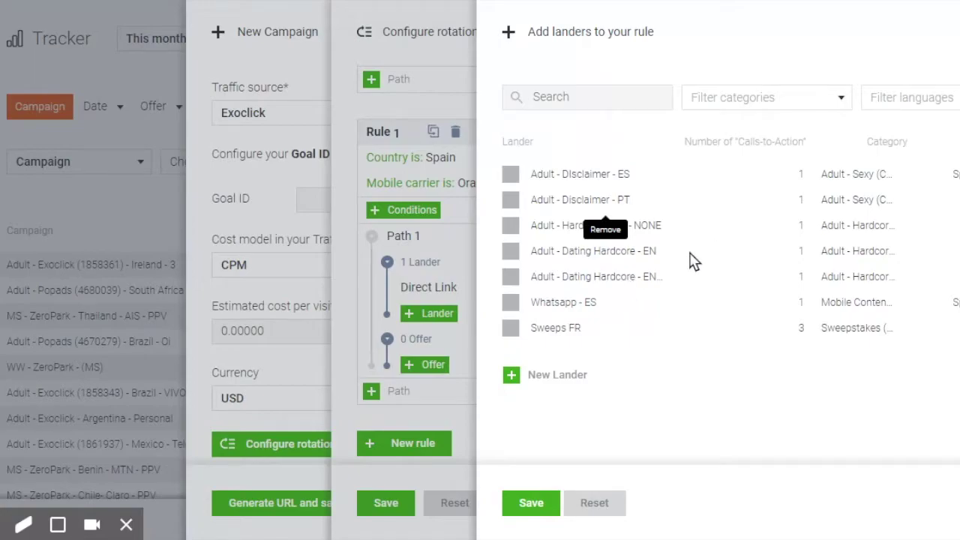
left_click(551, 376)
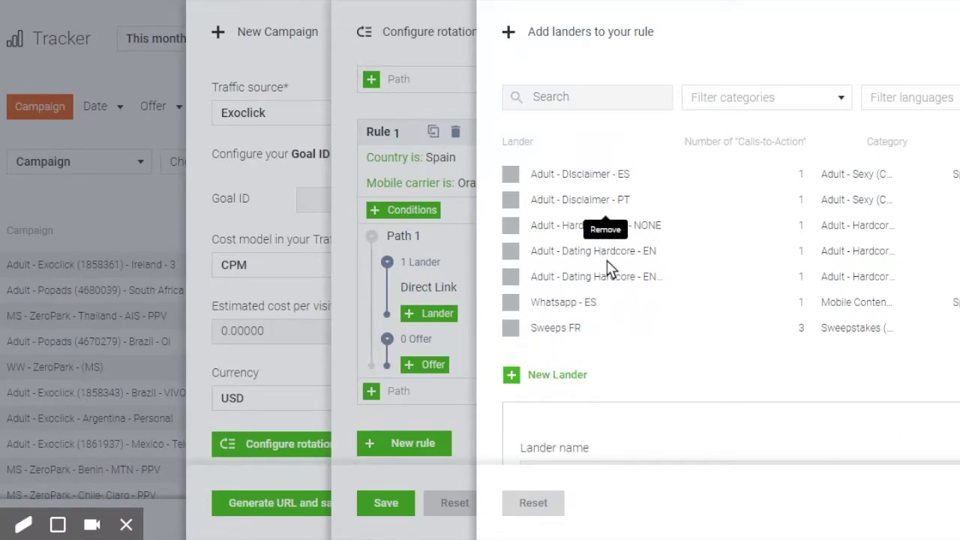
scroll(570, 398, "down", 3)
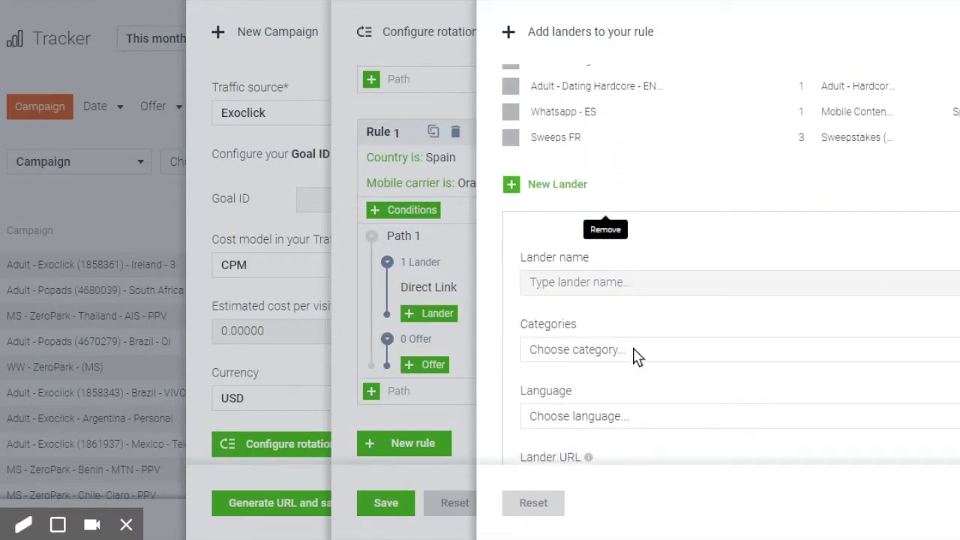
left_click(635, 351)
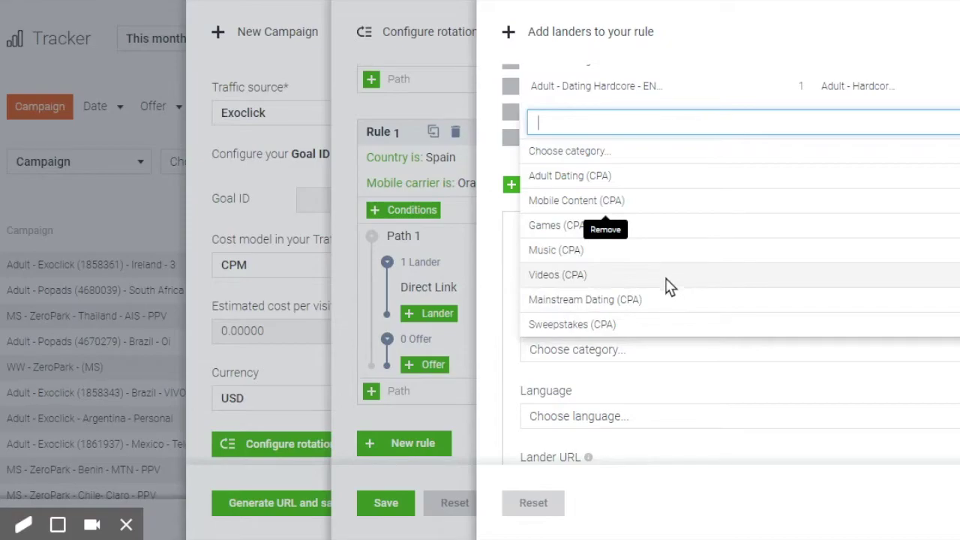
scroll(646, 322, "down", 2)
left_click(645, 424)
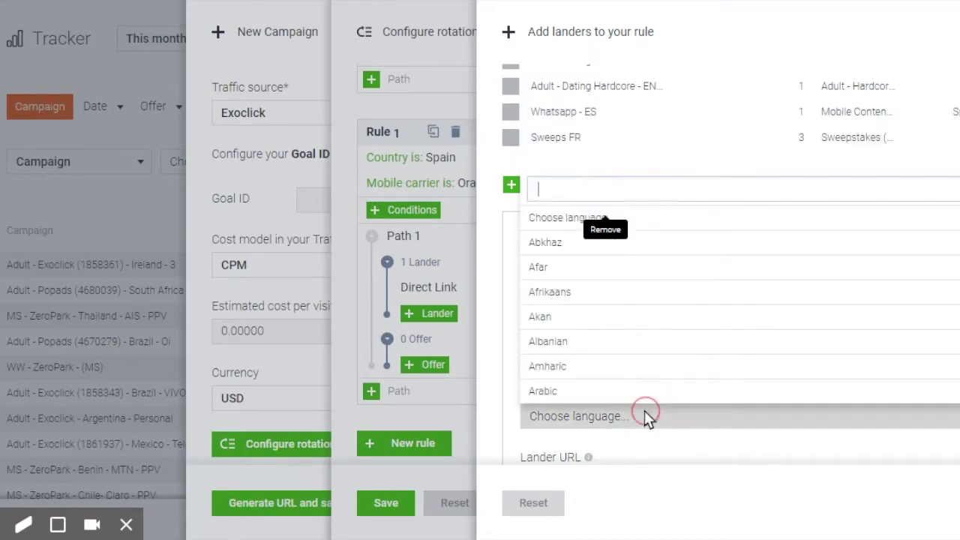
scroll(653, 300, "down", 2)
left_click(513, 422)
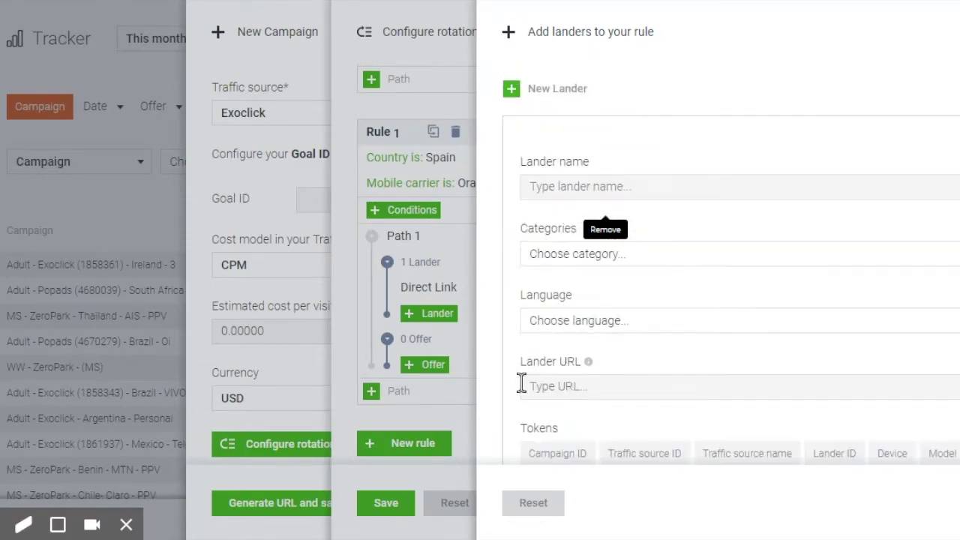
scroll(639, 332, "down", 2)
left_click(635, 292)
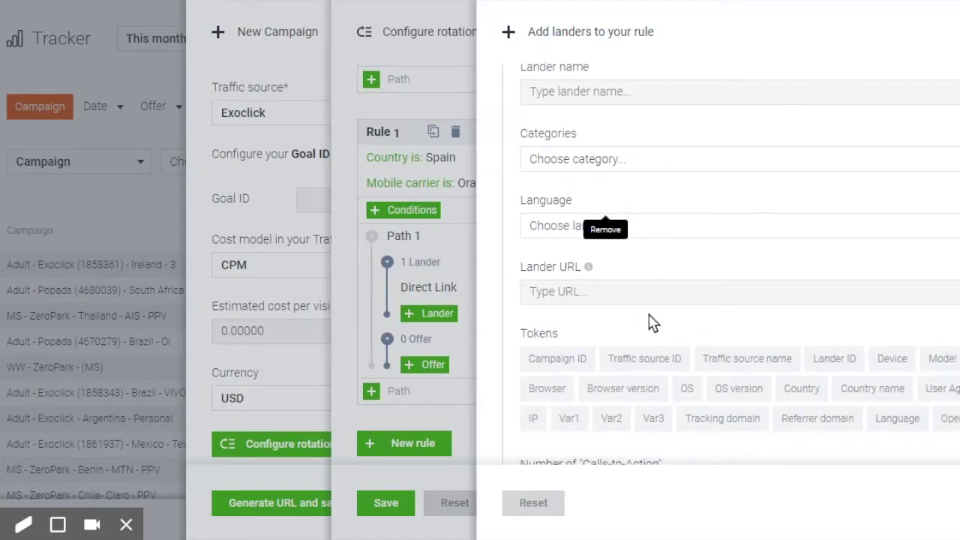
scroll(650, 330, "down", 3)
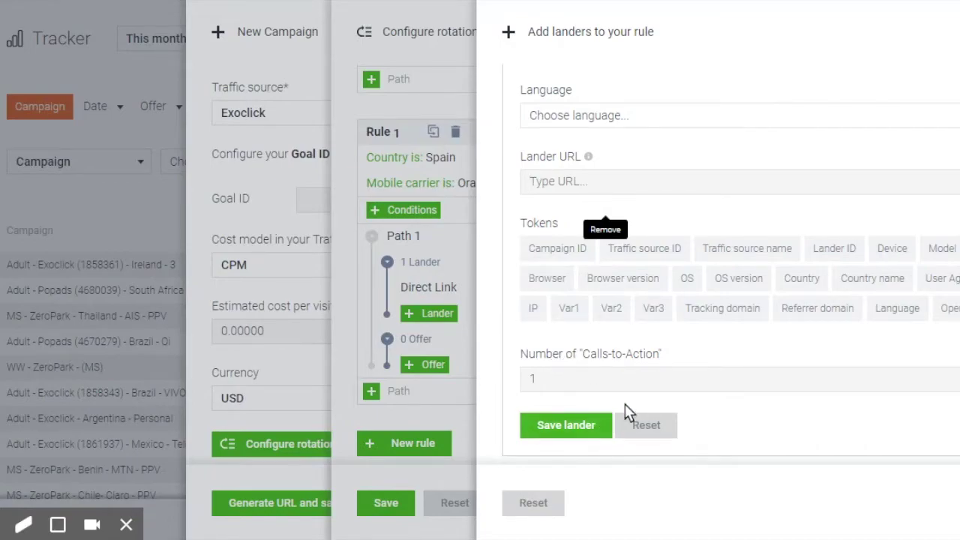
key("Escape")
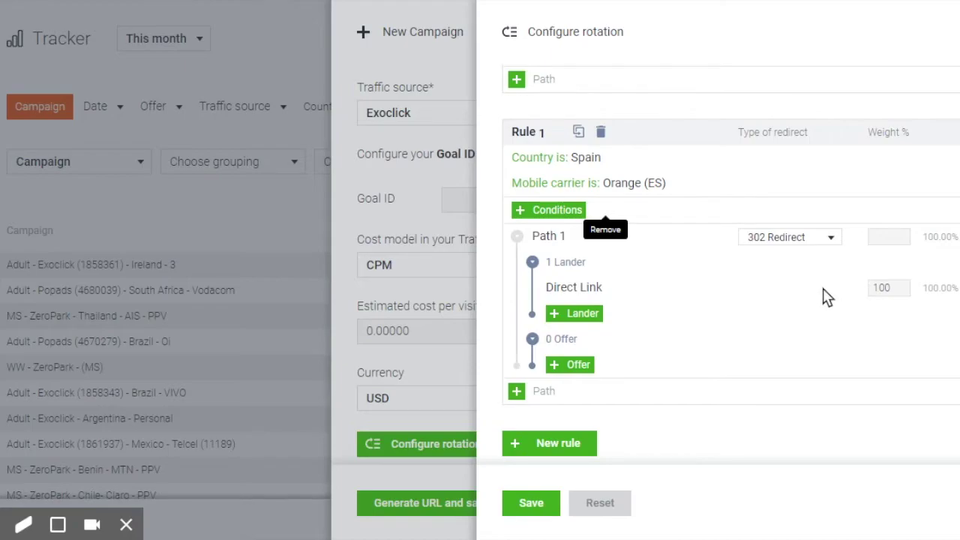
- Add the Whatsapp - ES lander beside Direct Link in Rule 1's Path 1, each weighted 50
left_click(588, 312)
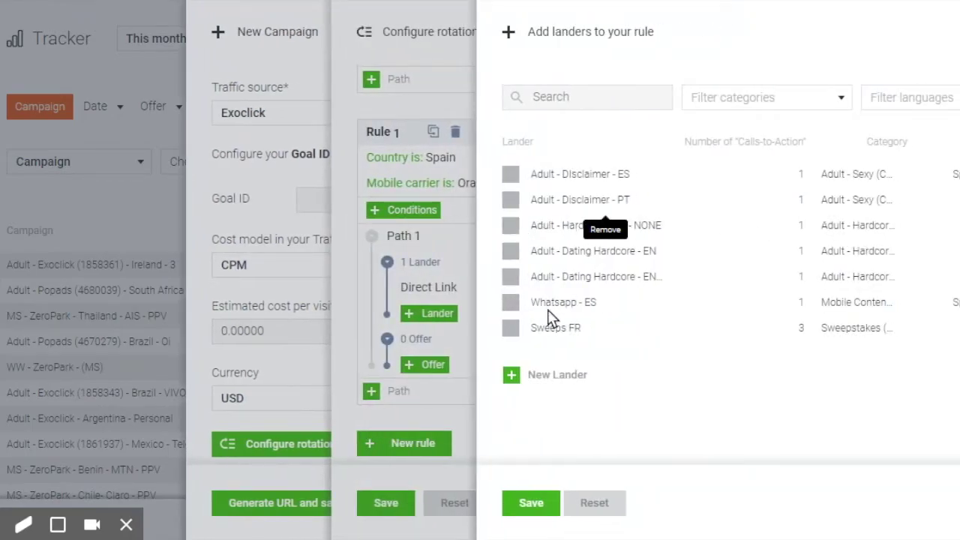
left_click(517, 302)
left_click(543, 493)
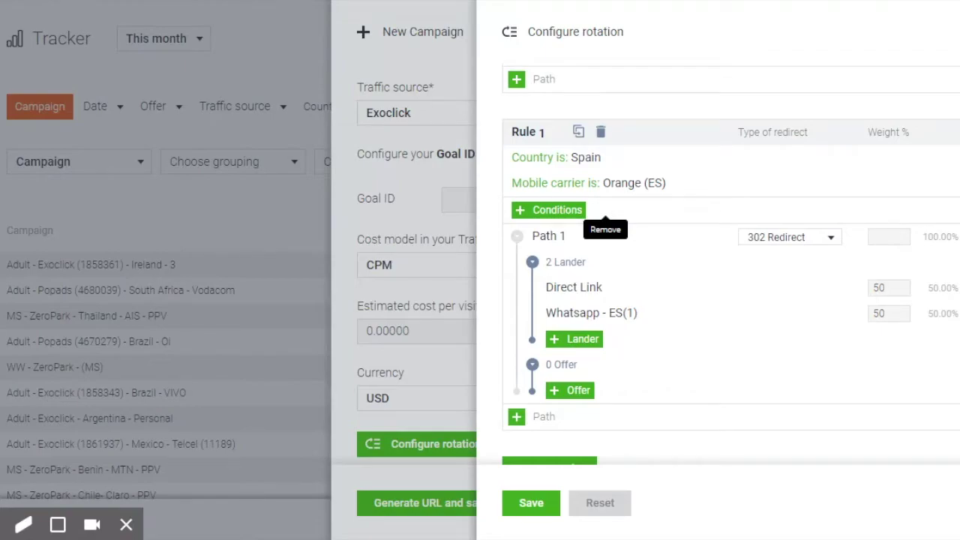
scroll(753, 340, "down", 1)
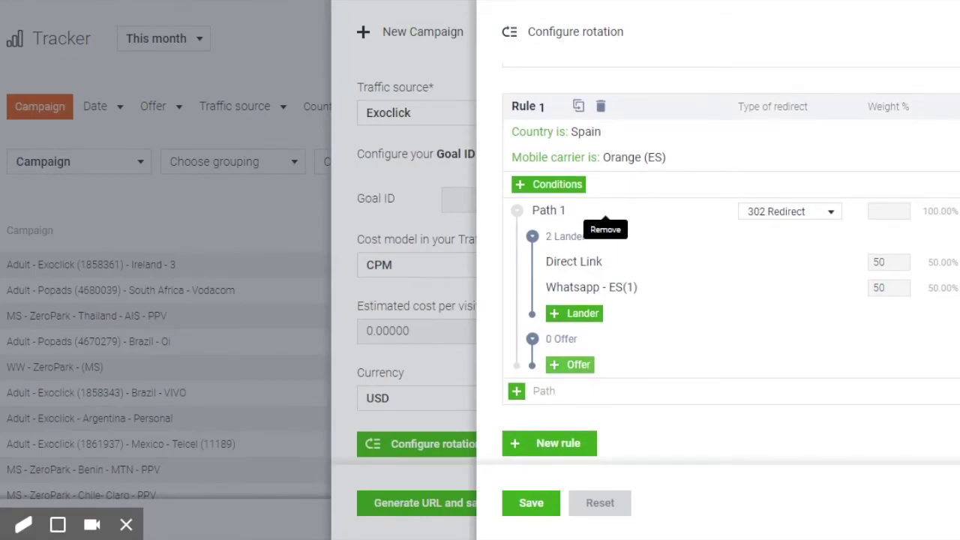
- Add offer 9312 - Videos - ES - Orange - Los Mejores Risotes to Path 1, found by searching 'ES'
left_click(570, 368)
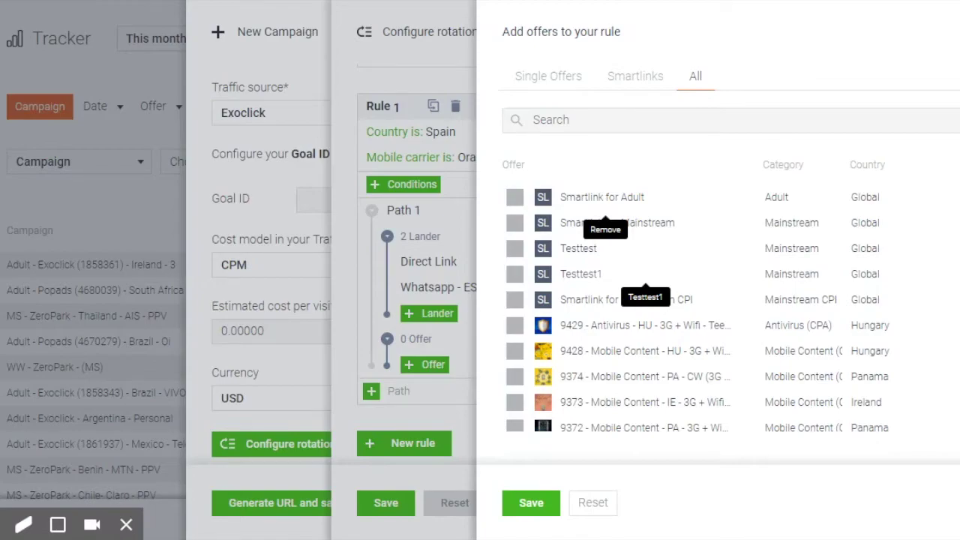
scroll(747, 276, "down", 2)
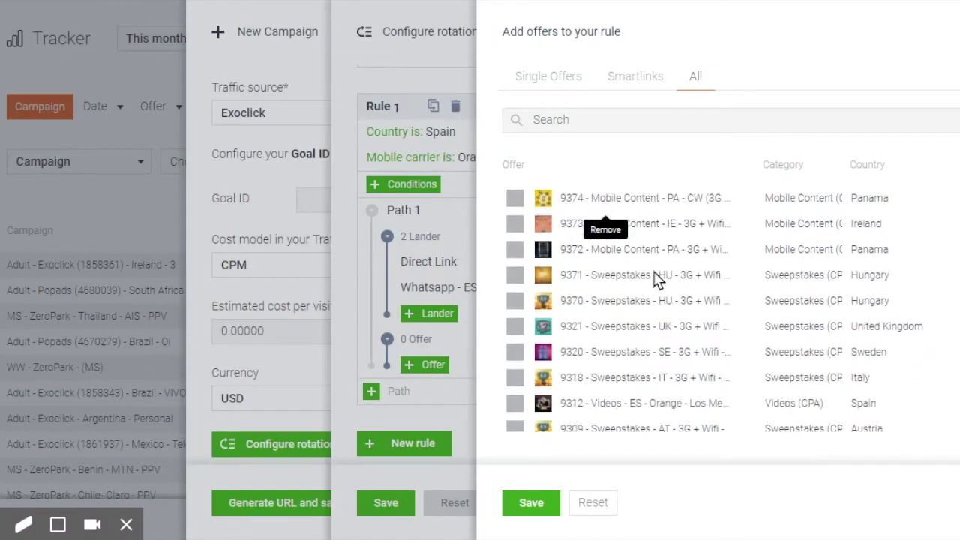
scroll(754, 315, "down", 1)
scroll(787, 331, "down", 1)
scroll(762, 317, "down", 2)
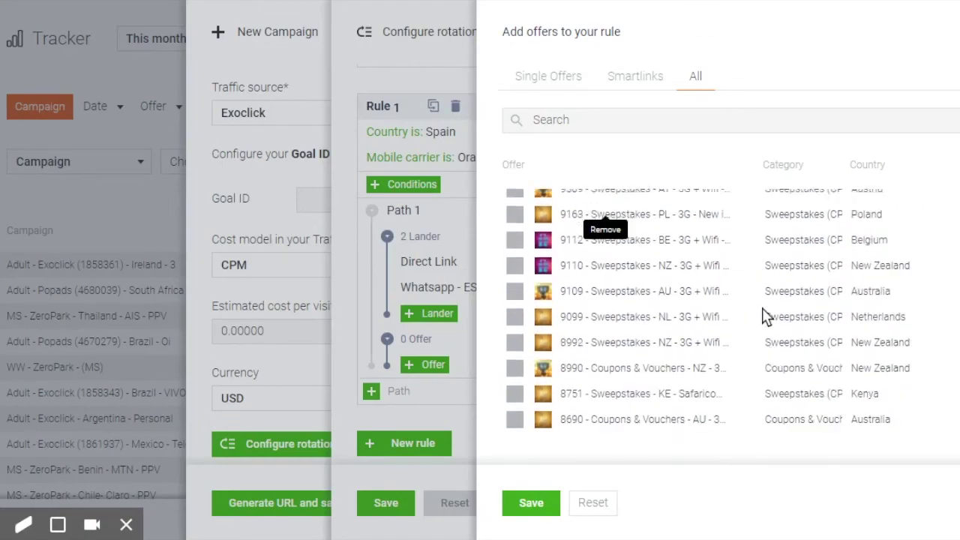
scroll(653, 338, "up", 1)
scroll(750, 318, "up", 2)
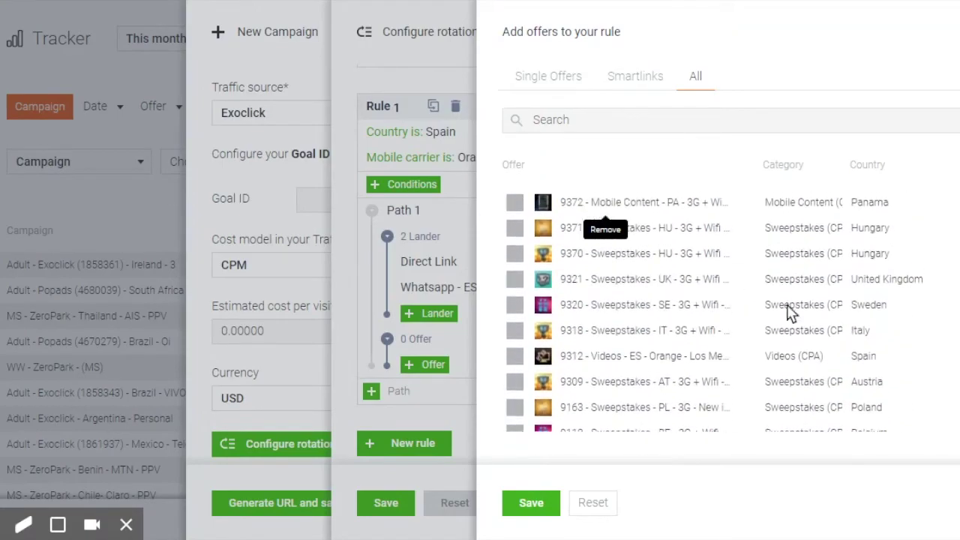
scroll(705, 312, "up", 2)
scroll(705, 312, "up", 1)
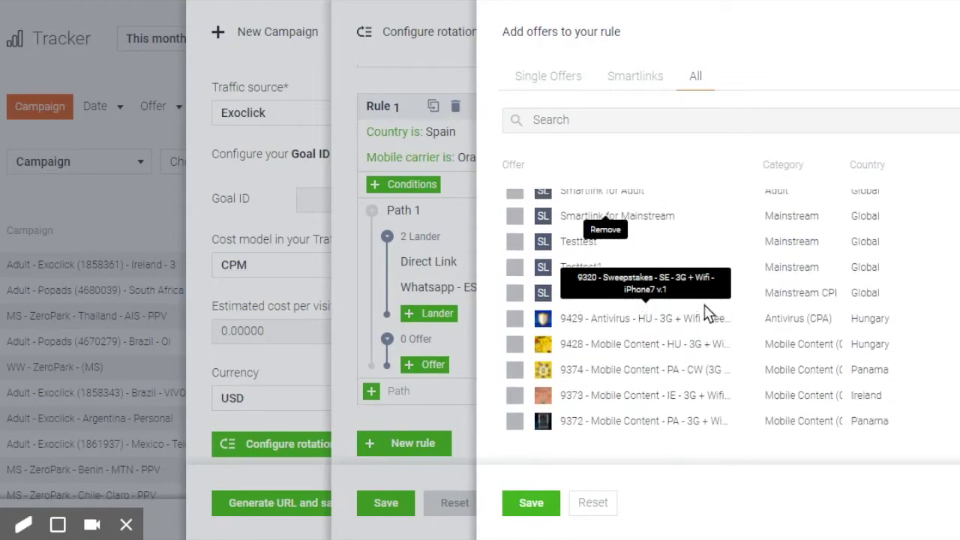
scroll(705, 314, "down", 1)
scroll(705, 315, "down", 2)
left_click(618, 120)
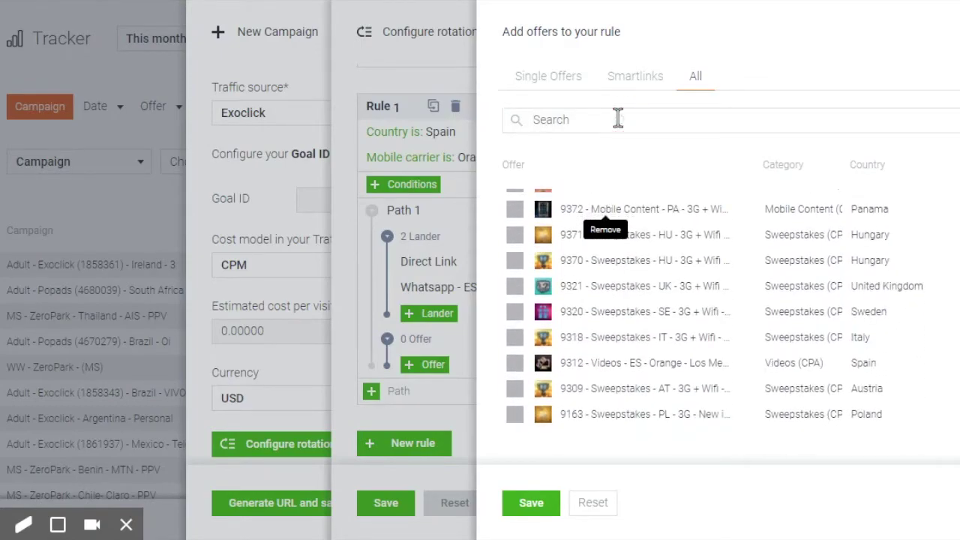
type("ES")
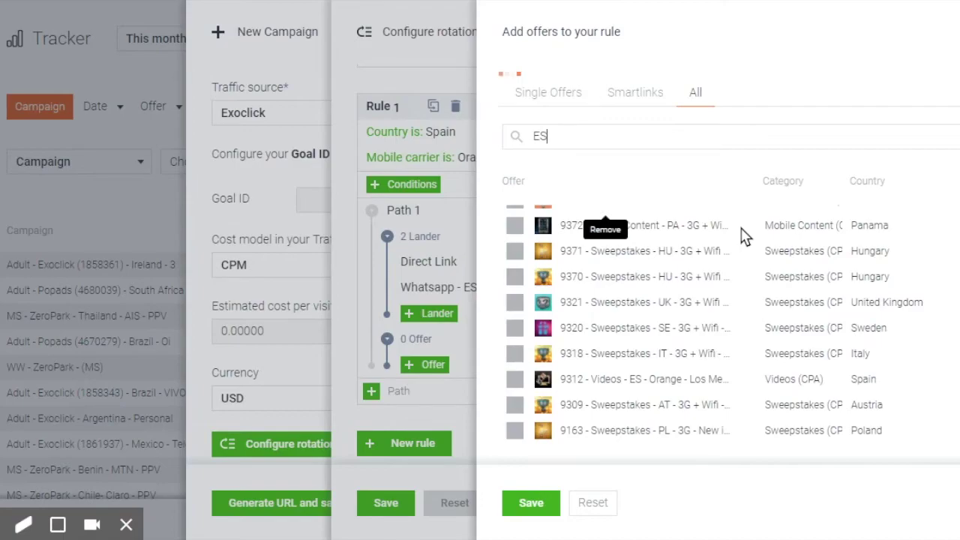
left_click(523, 210)
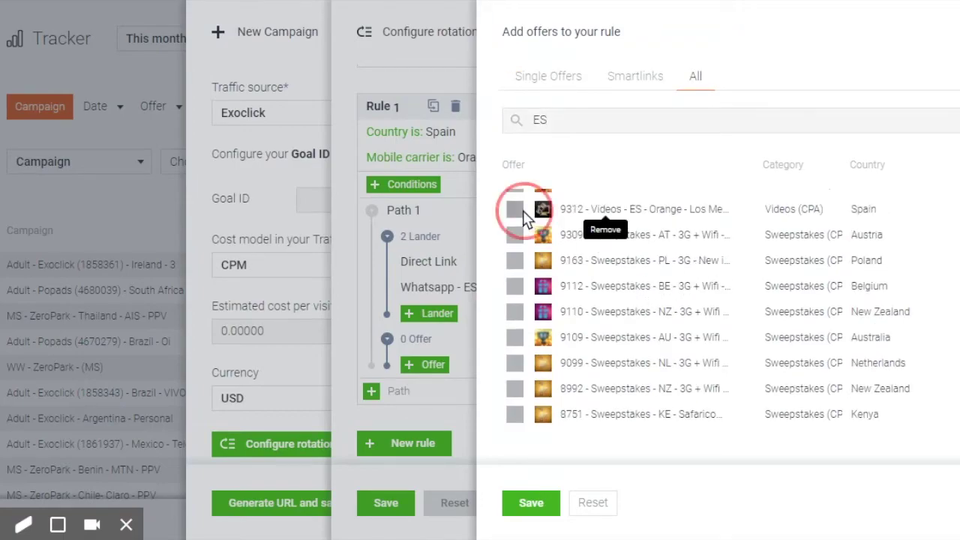
left_click(533, 507)
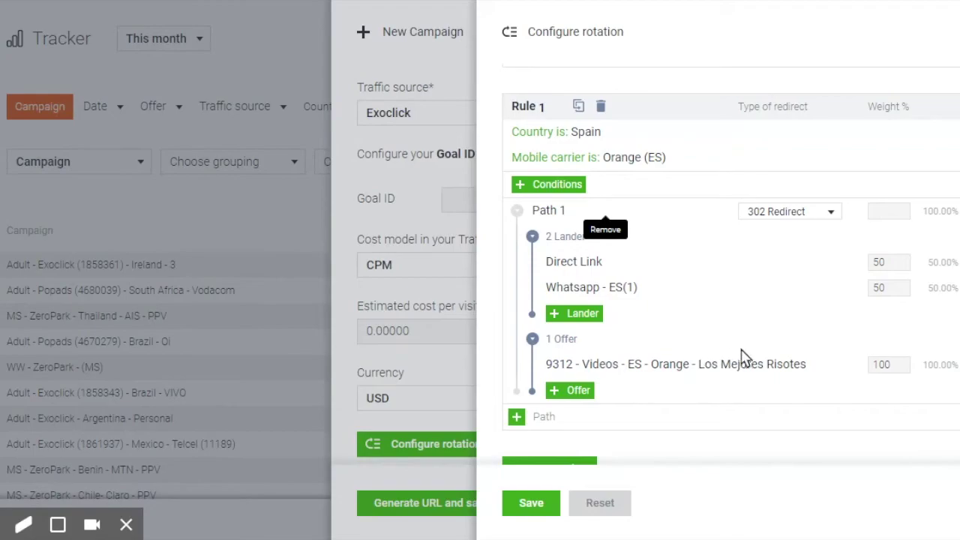
- Add Smartlink for Mainstream as Path 1's second offer, splitting traffic 50/50
left_click(588, 397)
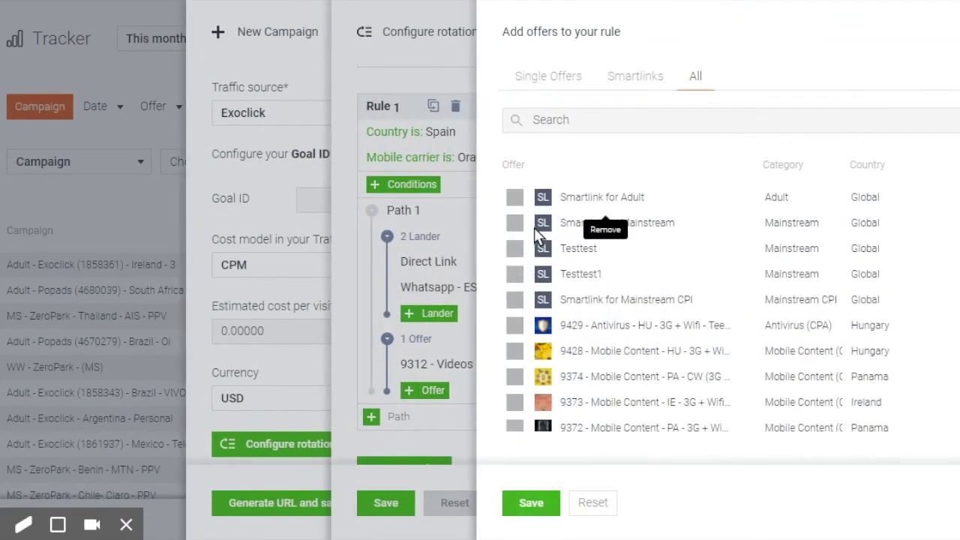
left_click(525, 224)
left_click(533, 502)
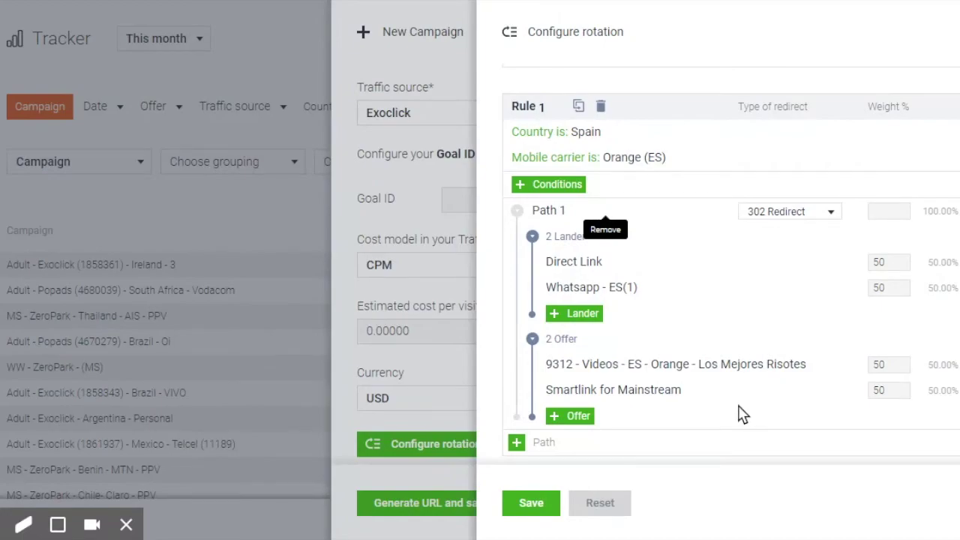
scroll(750, 405, "down", 2)
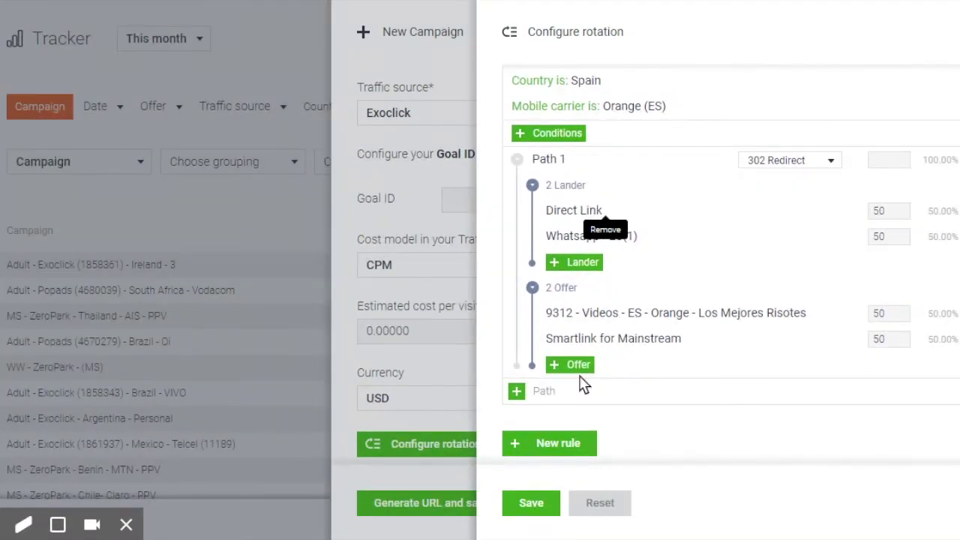
- Create an empty Path 2 weighted 100 and review its Type of redirect options
left_click(517, 391)
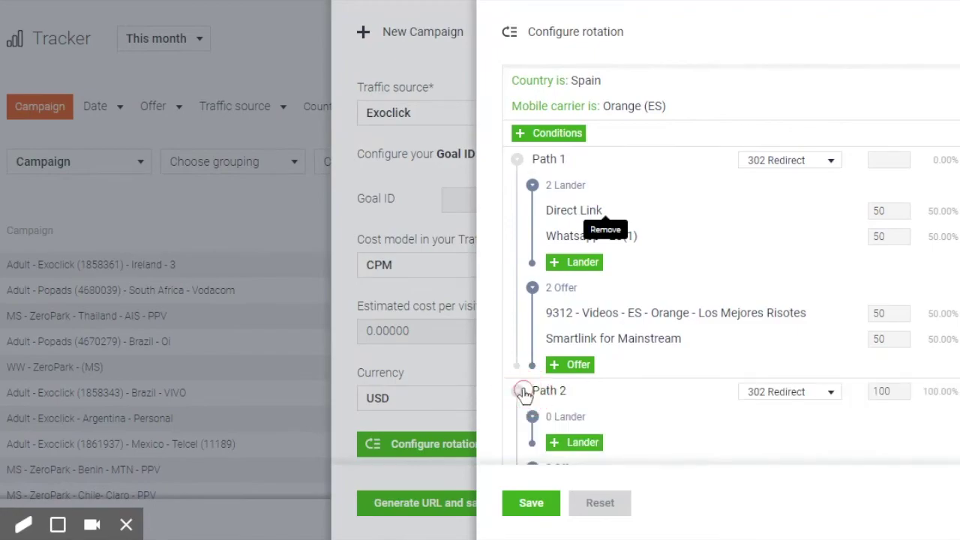
scroll(611, 314, "down", 3)
scroll(611, 314, "down", 1)
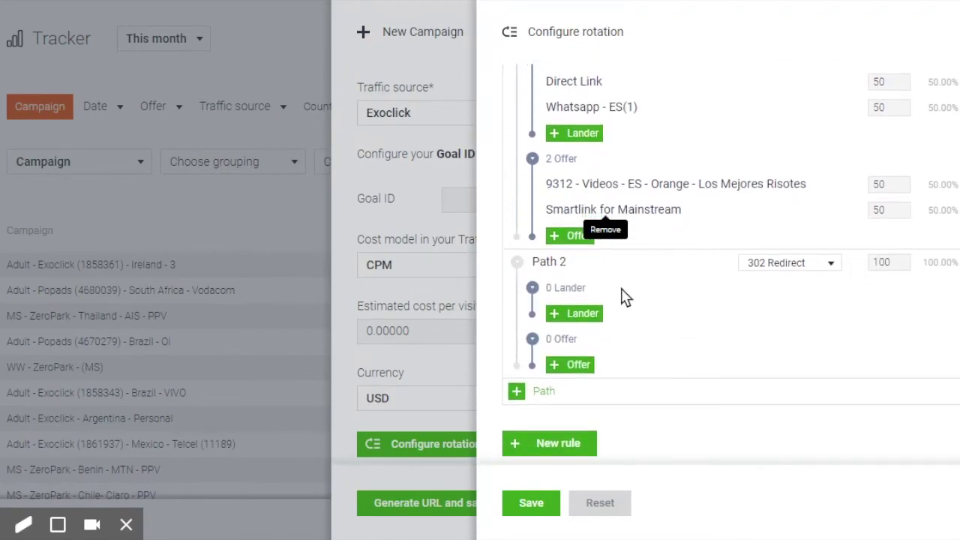
left_click(893, 262)
scroll(649, 243, "up", 5)
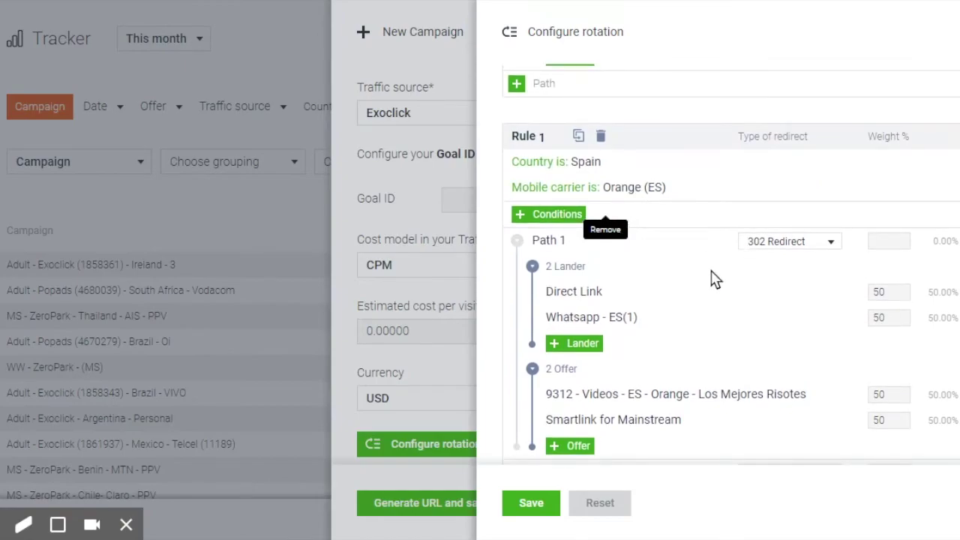
scroll(711, 278, "down", 5)
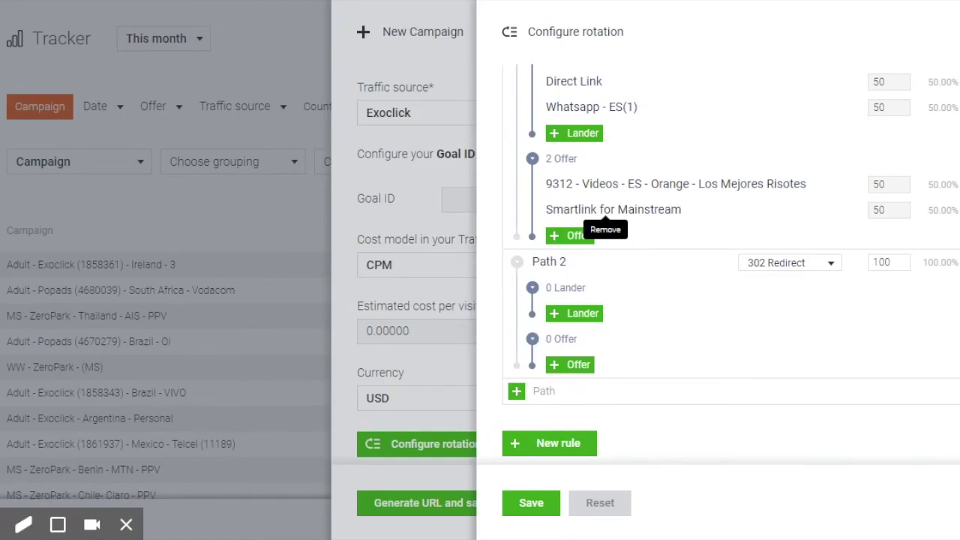
left_click(822, 268)
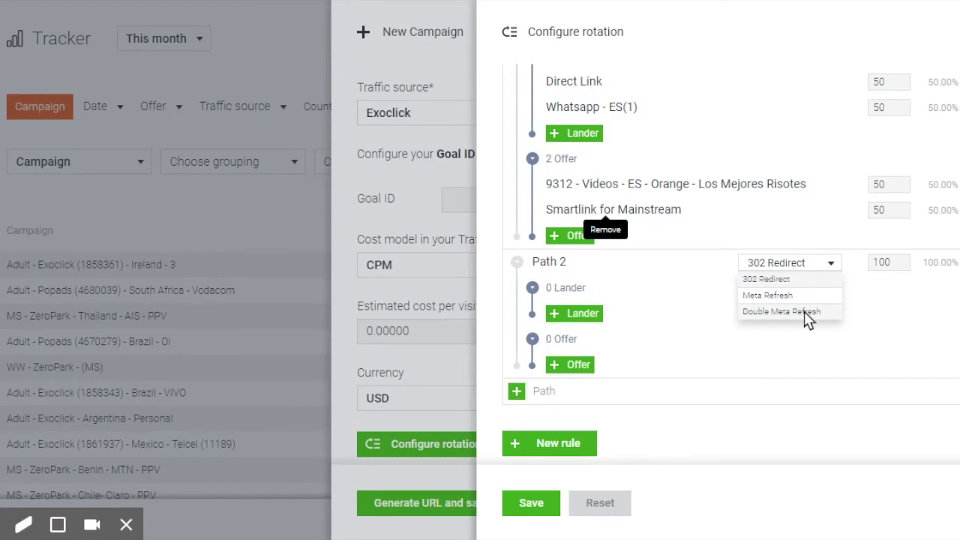
scroll(713, 177, "up", 3)
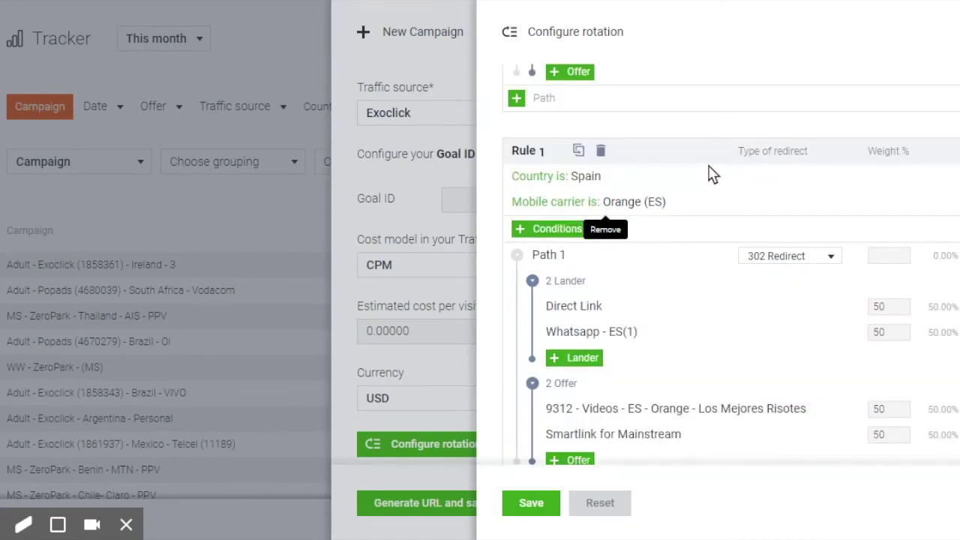
left_click(579, 152)
scroll(774, 281, "down", 3)
scroll(774, 288, "down", 2)
scroll(750, 300, "down", 3)
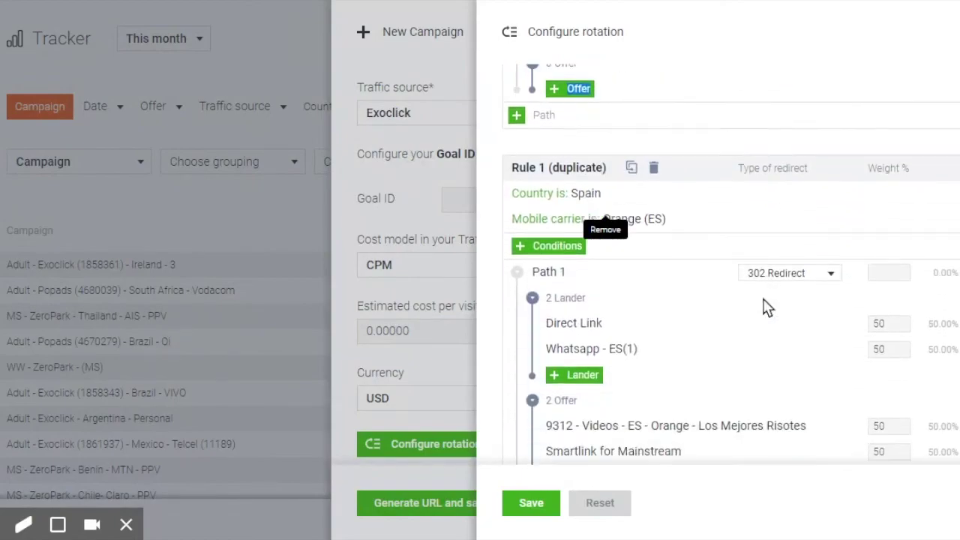
scroll(707, 307, "down", 3)
scroll(710, 243, "up", 4)
scroll(721, 240, "up", 1)
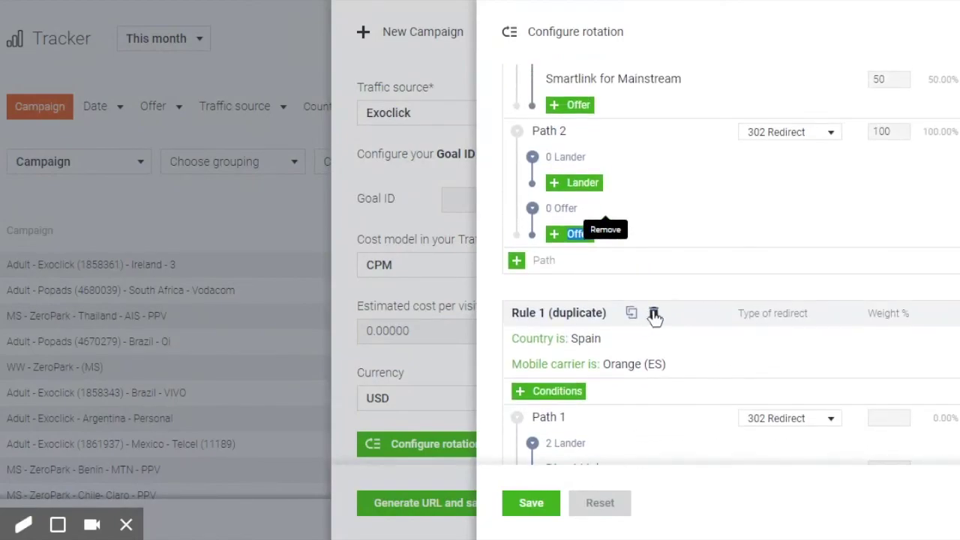
left_click(652, 314)
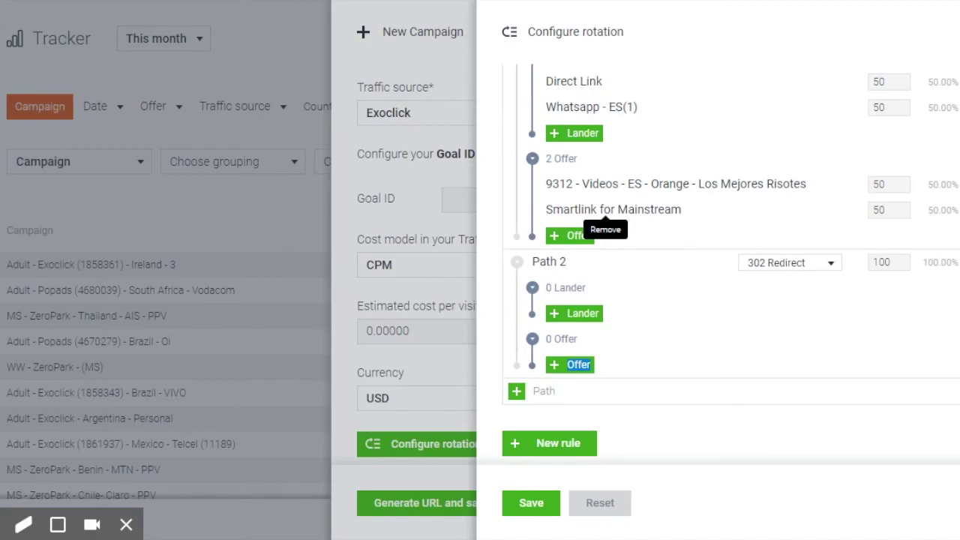